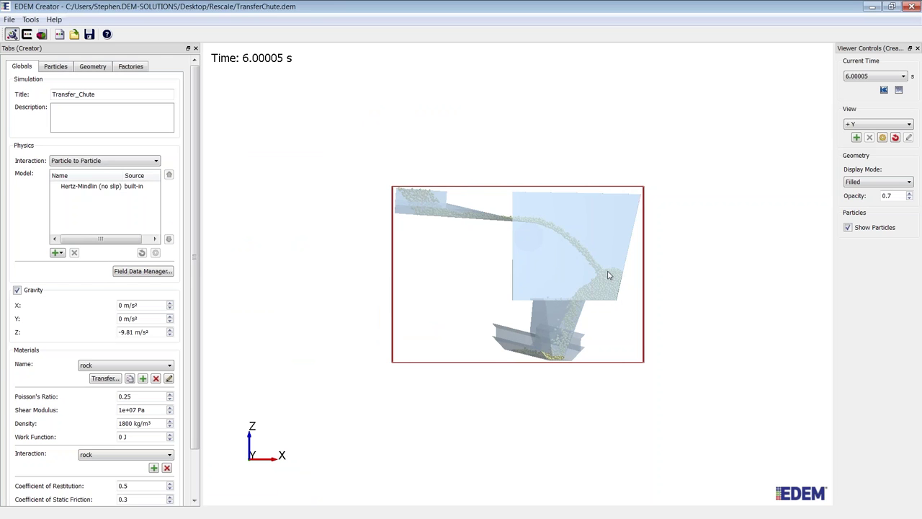
Step: Turn the chute model to show its depth and zoom in on it
drag(608, 275, 405, 261)
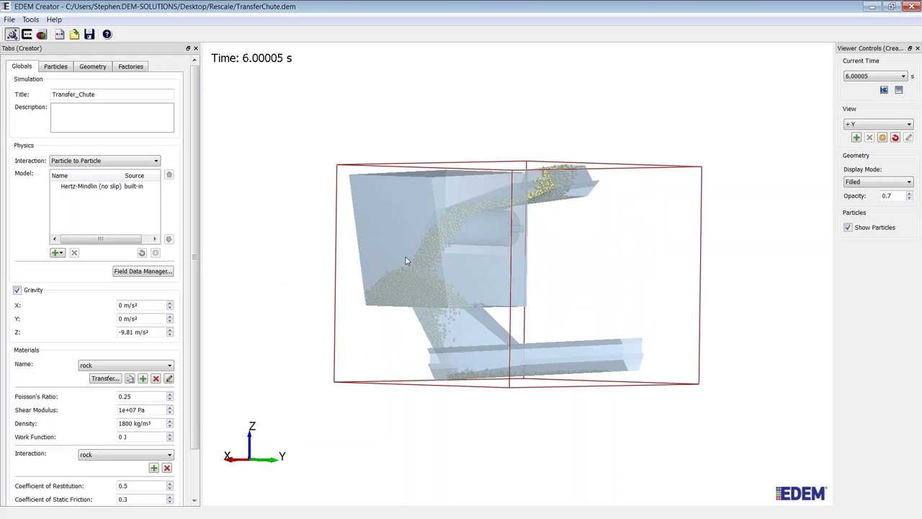
scroll(406, 261, up, 3)
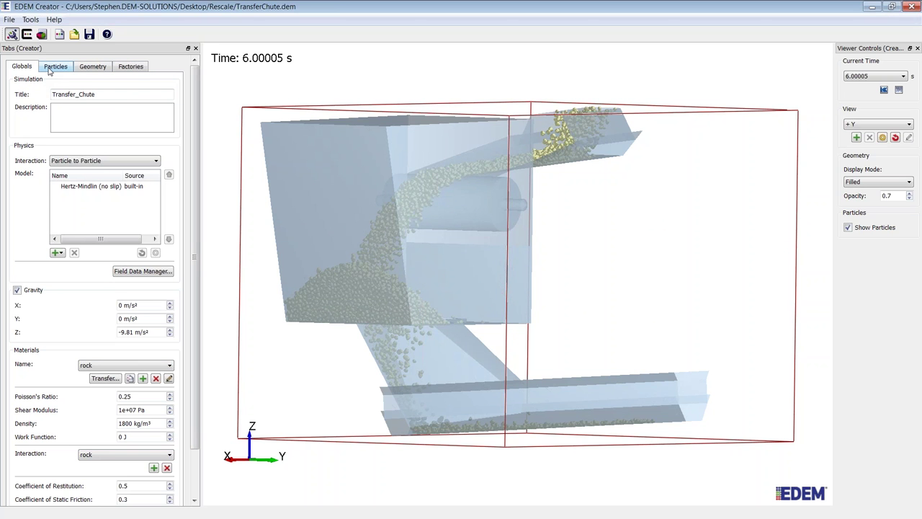
Step: Display the Rock particle definition and tilt its preview to see the top
click(56, 67)
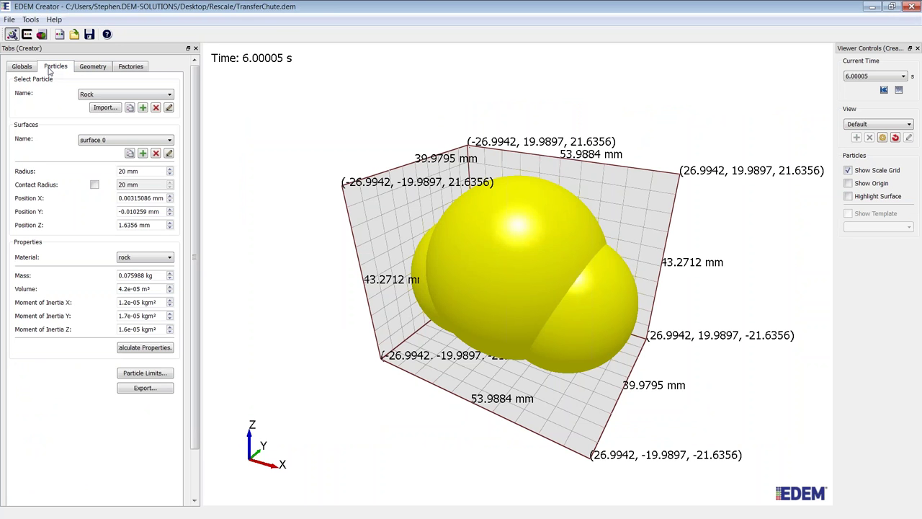
drag(411, 295, 506, 261)
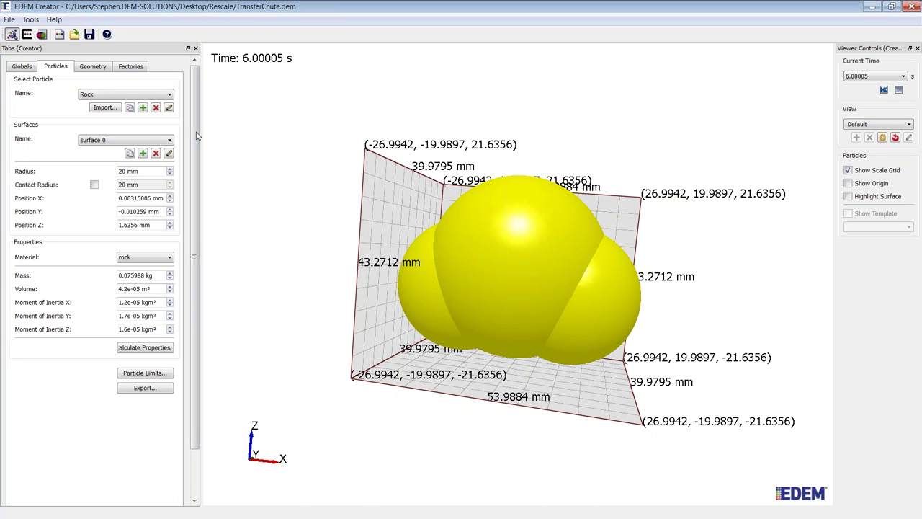
Step: Turn on Center of Mass Auto Adjust for Factory_Plate, then open and cancel a geometry import
click(93, 67)
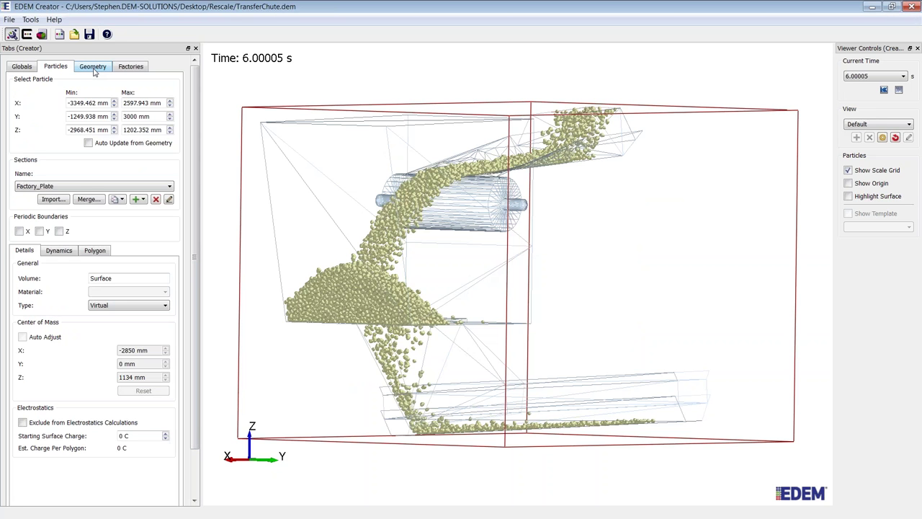
click(93, 67)
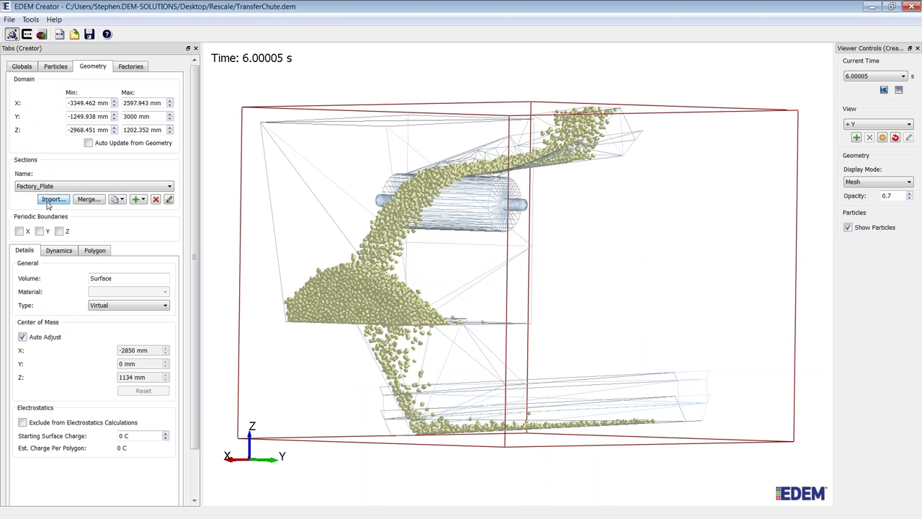
click(48, 204)
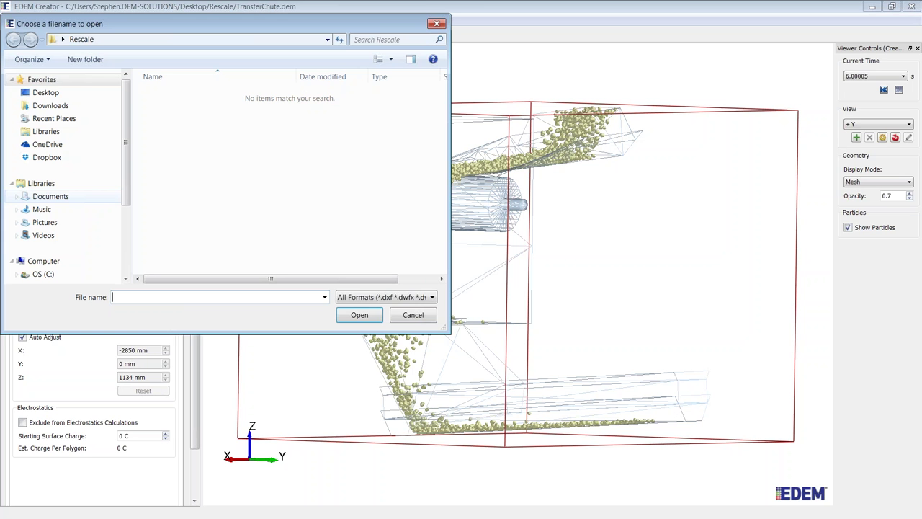
click(386, 297)
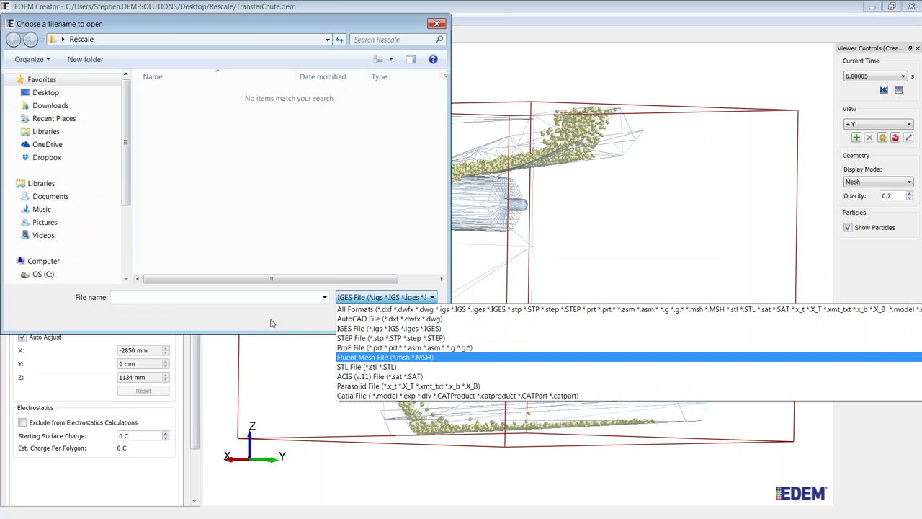
click(360, 309)
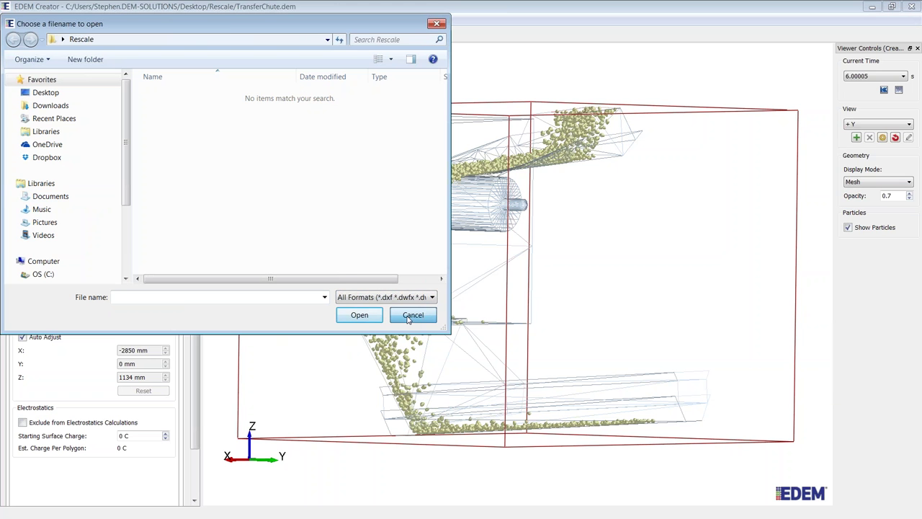
click(408, 317)
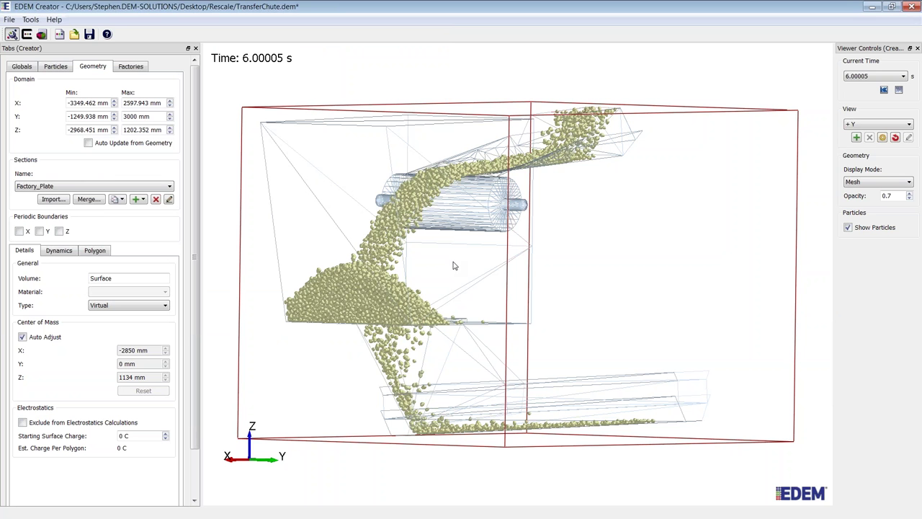
Step: Set the geometry Display Mode to Filled and rotate the chute to view other sides
drag(454, 265, 397, 275)
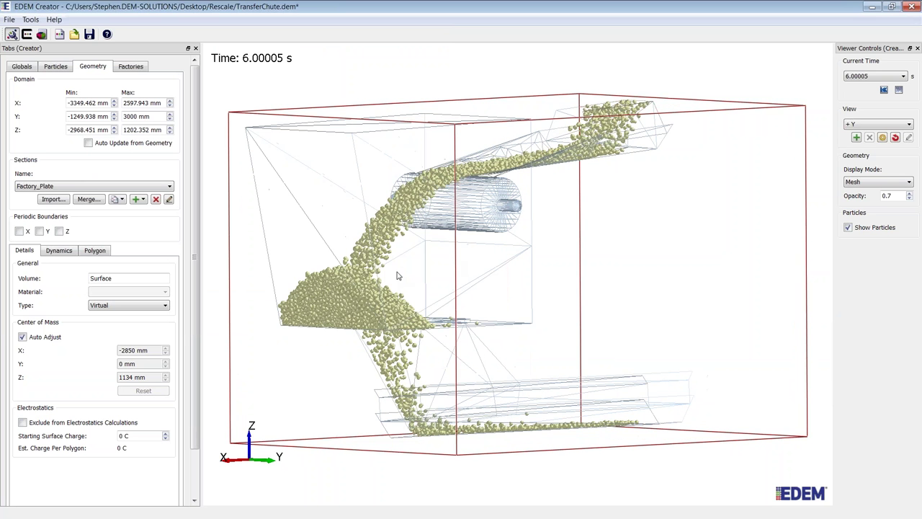
click(878, 182)
click(894, 213)
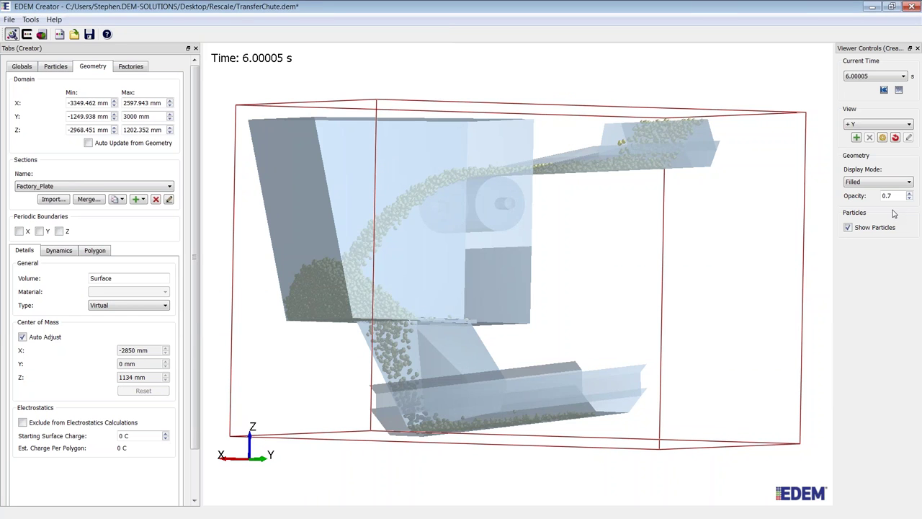
drag(807, 273, 441, 240)
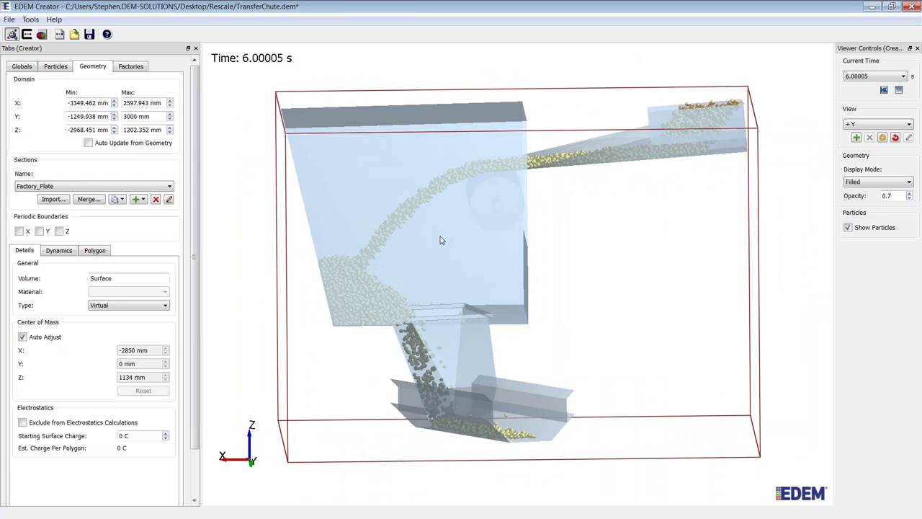
mouse_move(441, 240)
mouse_down()
mouse_move(389, 231)
mouse_move(395, 282)
mouse_move(434, 243)
mouse_up()
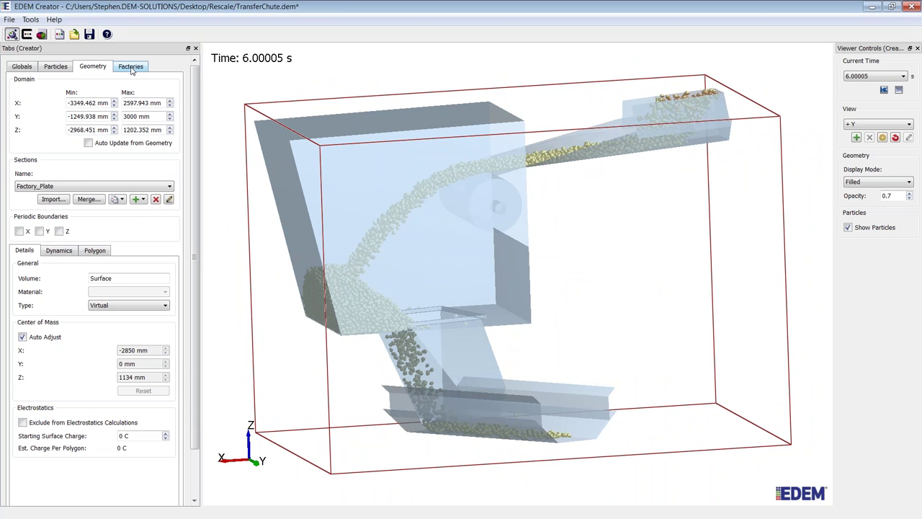
Step: Show the Rocks factory (dynamic, 200 kg/s), view the upper chute closely, then go to Simulator
click(131, 67)
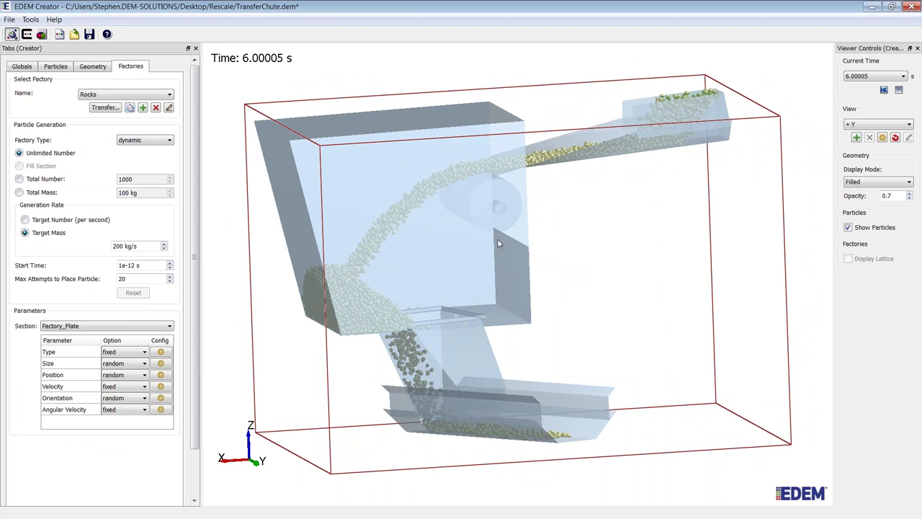
drag(497, 239, 578, 355)
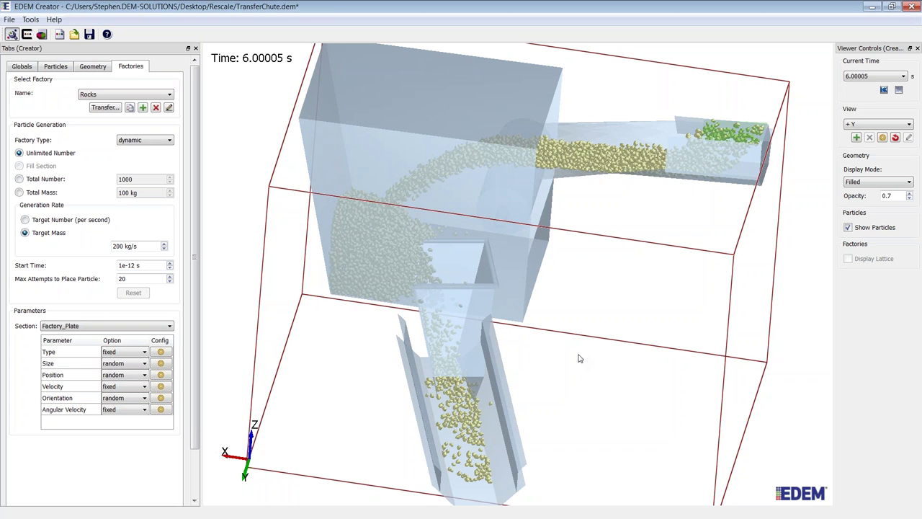
drag(578, 358, 717, 204)
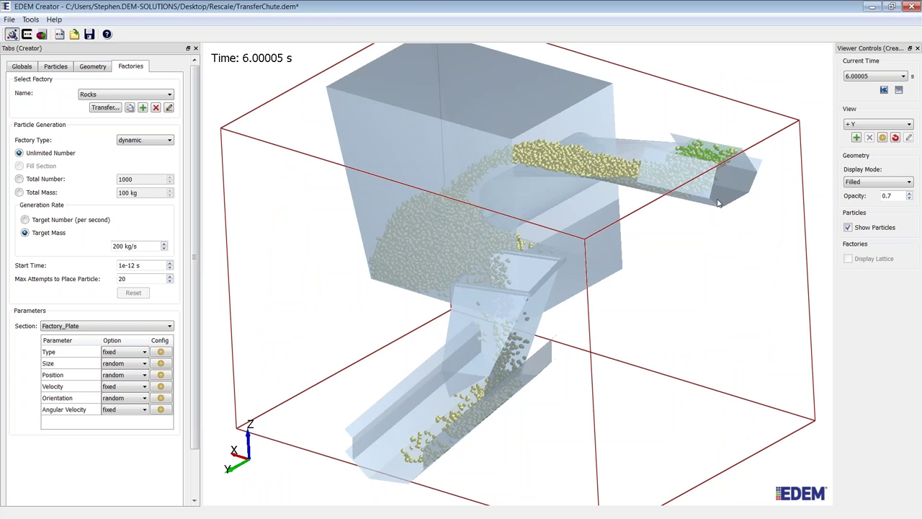
scroll(544, 193, up, 3)
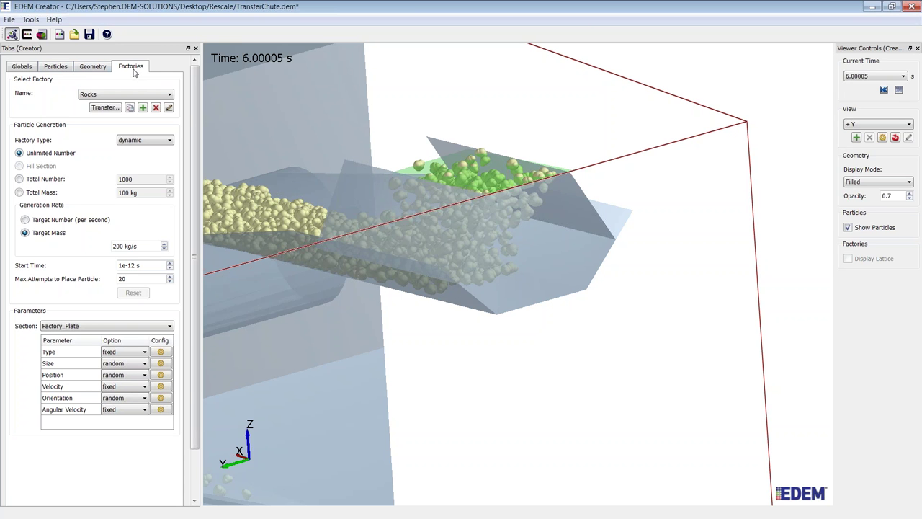
click(28, 36)
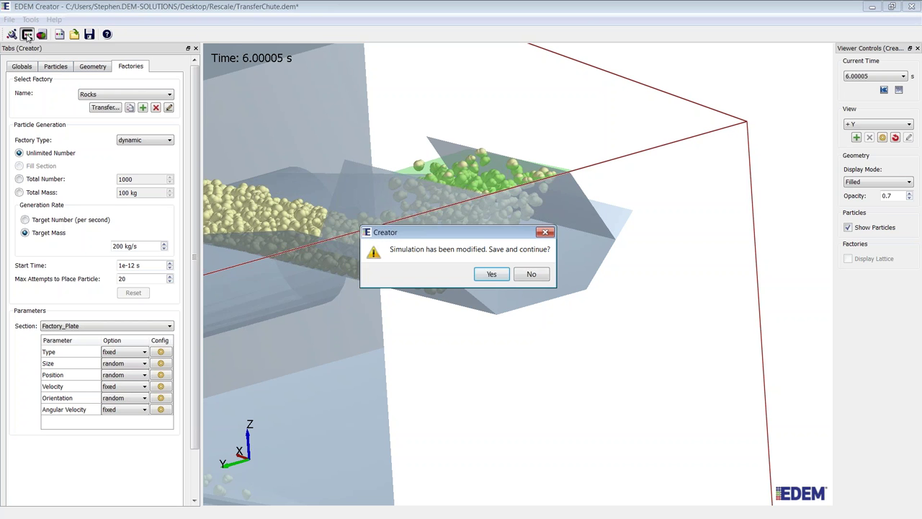
Step: Save the modified simulation and confirm the Fixed Time Step value
click(491, 274)
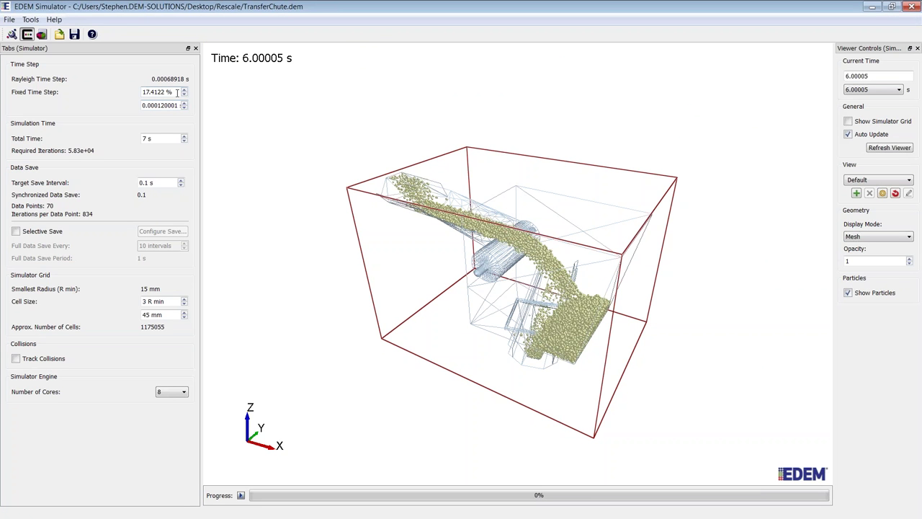
drag(175, 93, 141, 93)
key(Return)
Step: Set Total Time to 10 s with a 0.1 s Target Save Interval
drag(517, 335, 511, 316)
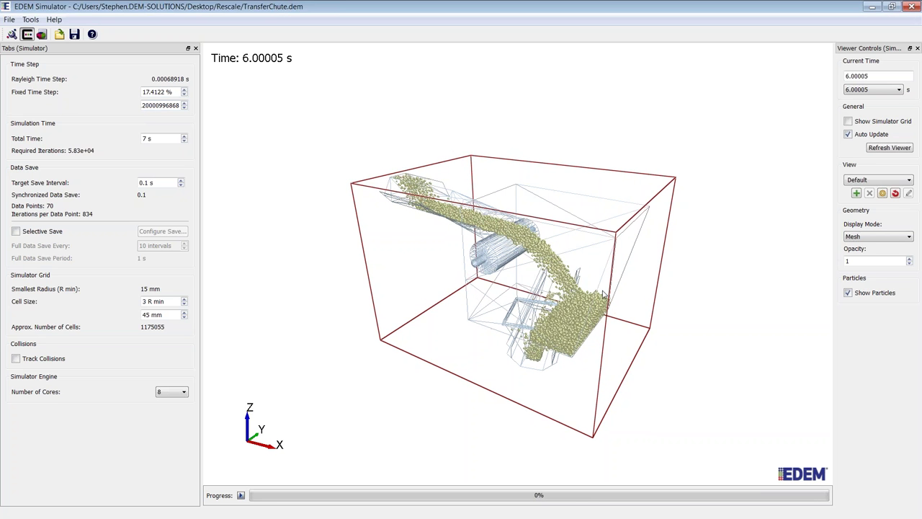
scroll(569, 286, down, 1)
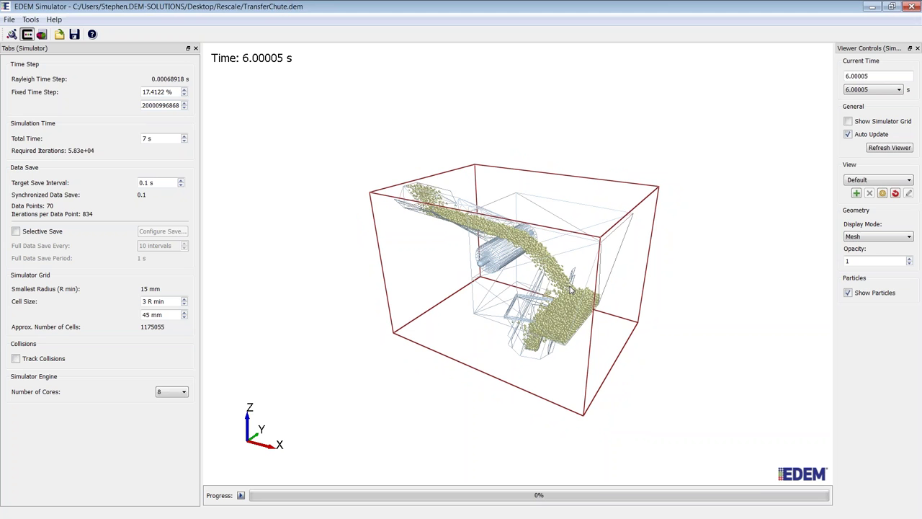
scroll(570, 290, up, 2)
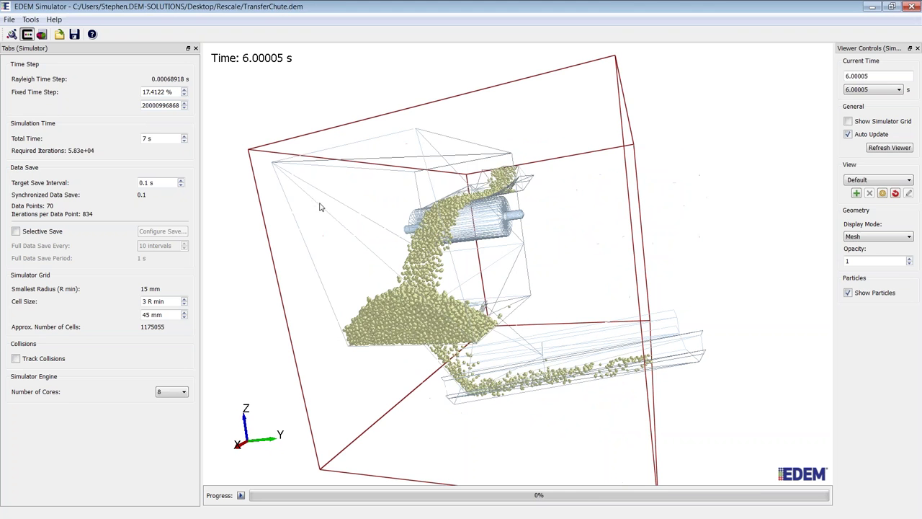
scroll(163, 138, up, 3)
drag(626, 381, 432, 324)
key(Return)
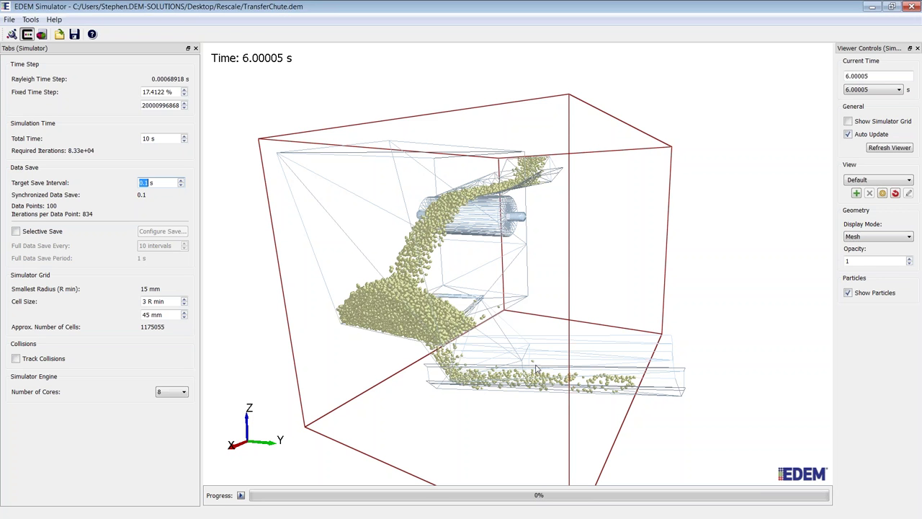
drag(535, 369, 504, 389)
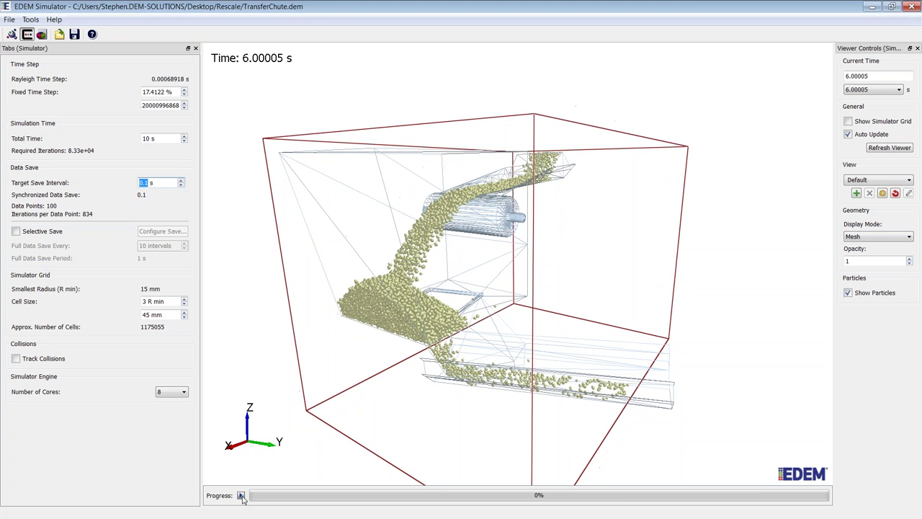
Step: Run the simulation from 6.00005 s and stop it at 6.22817 s, about 62% complete
click(241, 496)
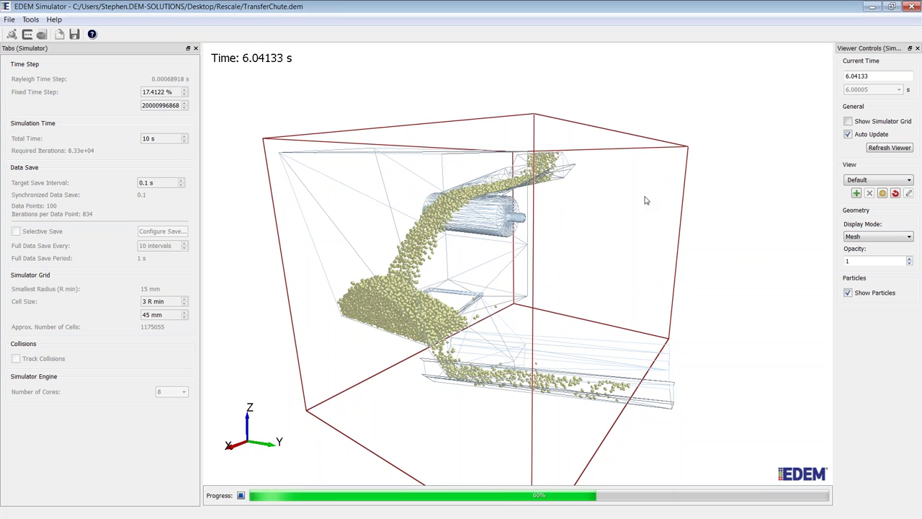
scroll(574, 182, up, 3)
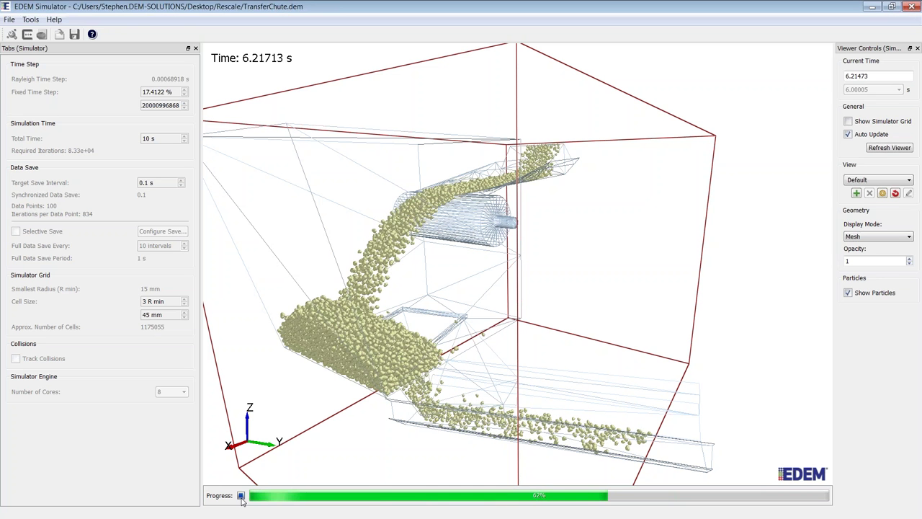
click(241, 496)
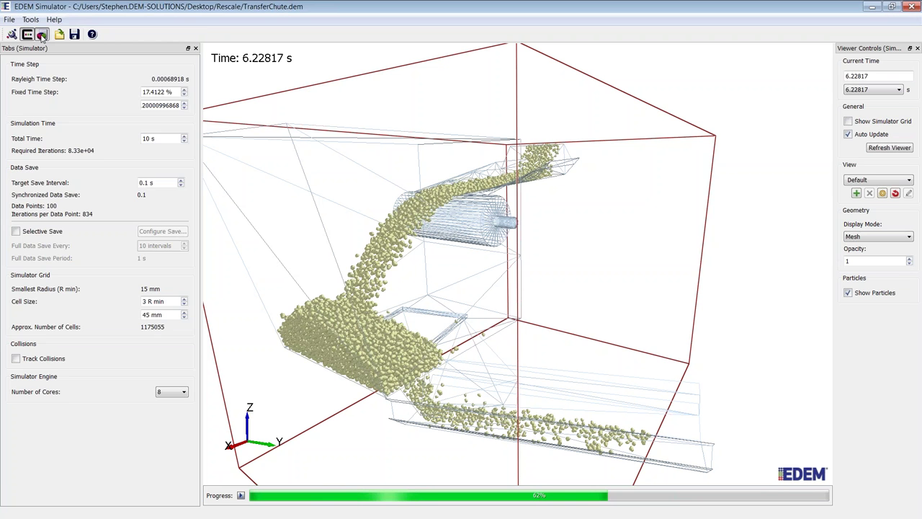
click(41, 35)
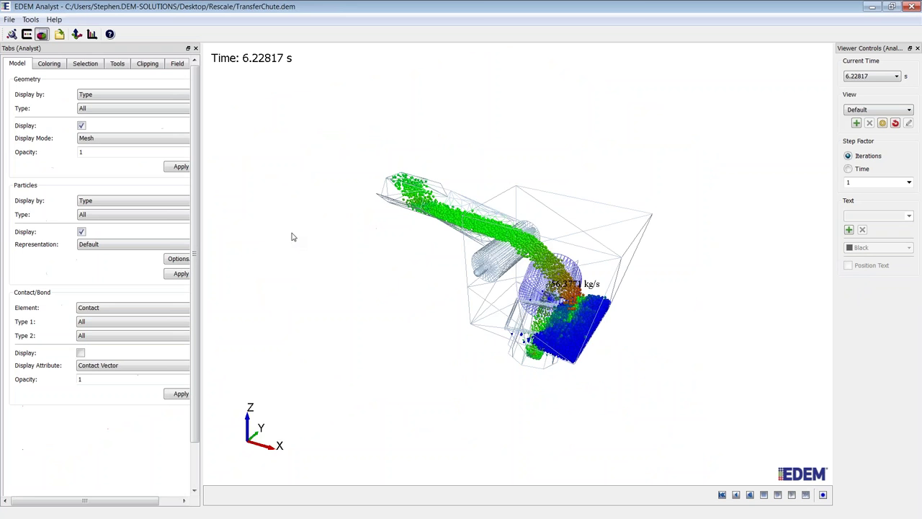
drag(292, 237, 409, 319)
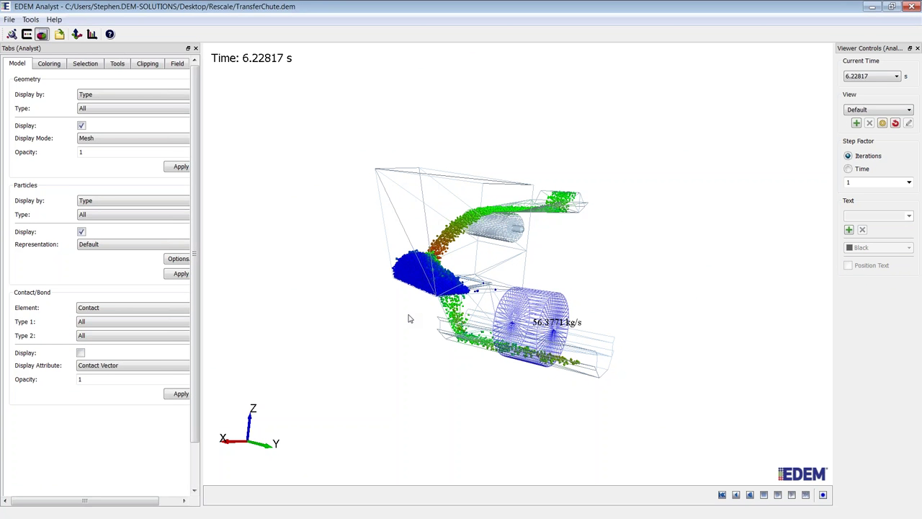
scroll(519, 296, up, 5)
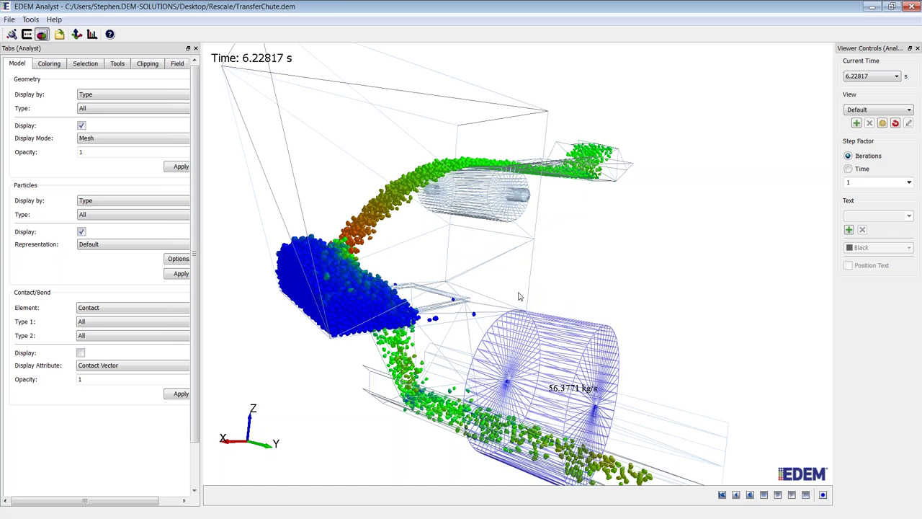
click(722, 495)
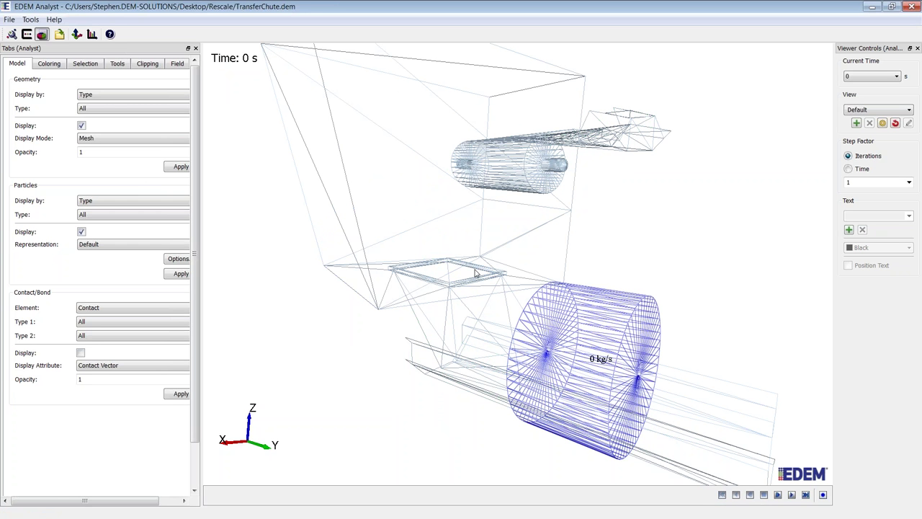
drag(475, 273, 443, 282)
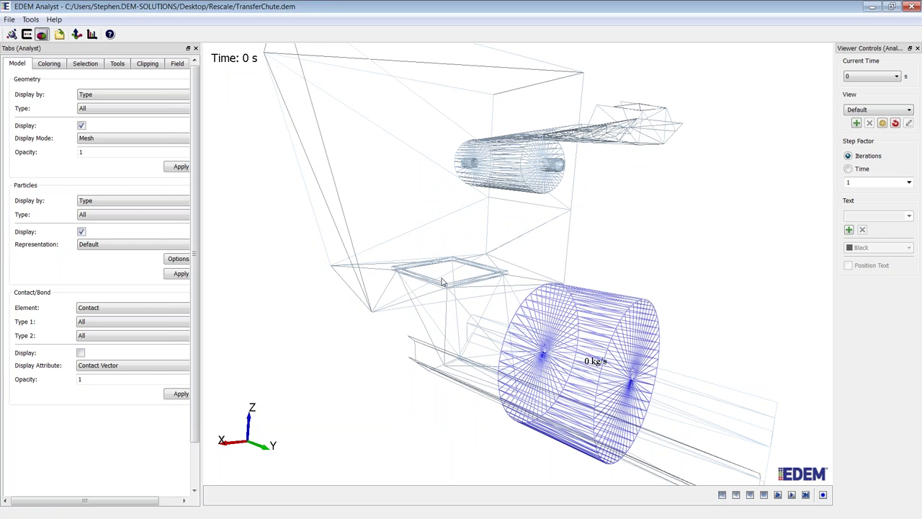
drag(443, 283, 564, 363)
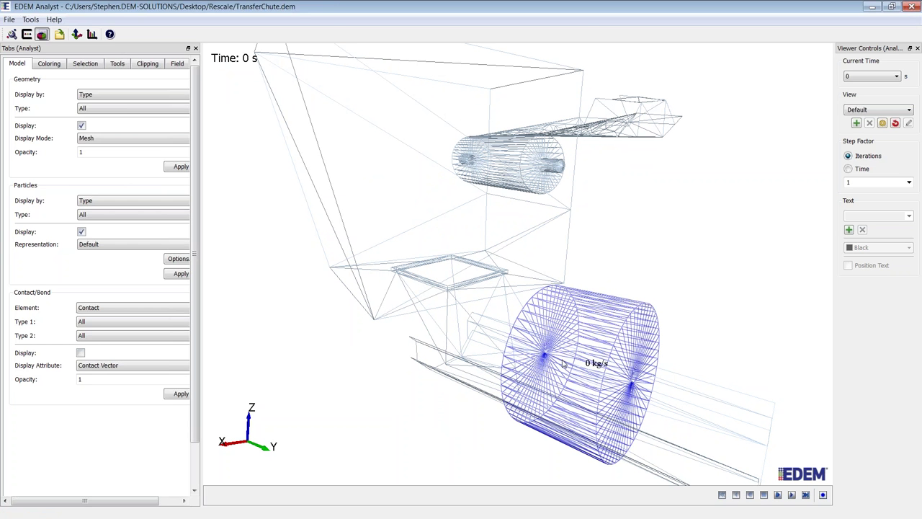
click(763, 494)
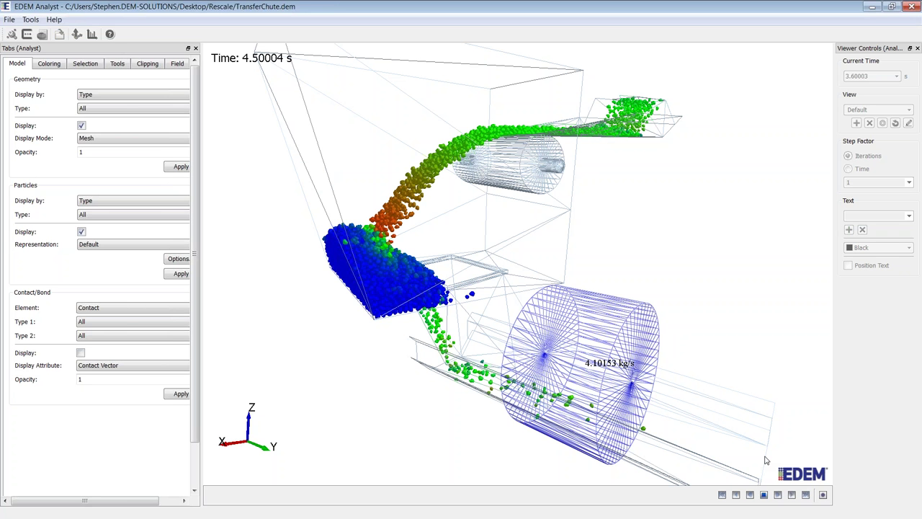
click(722, 496)
click(778, 495)
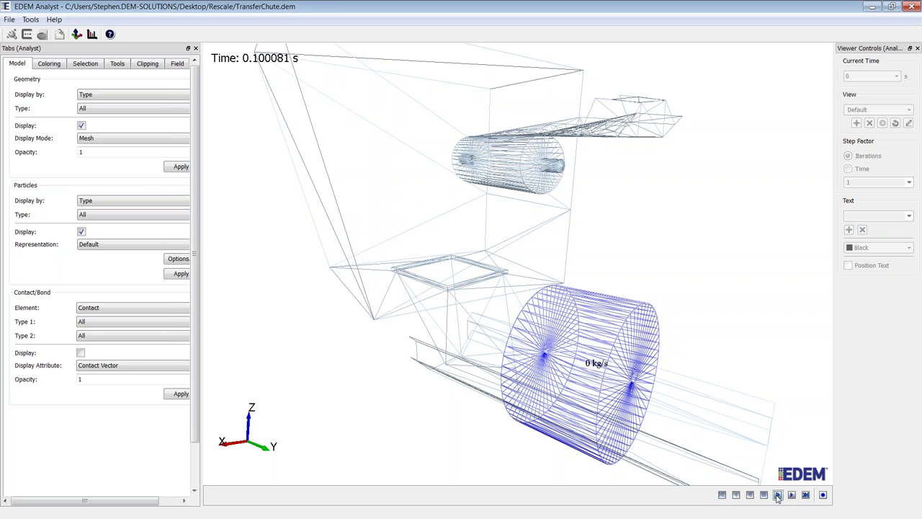
click(778, 496)
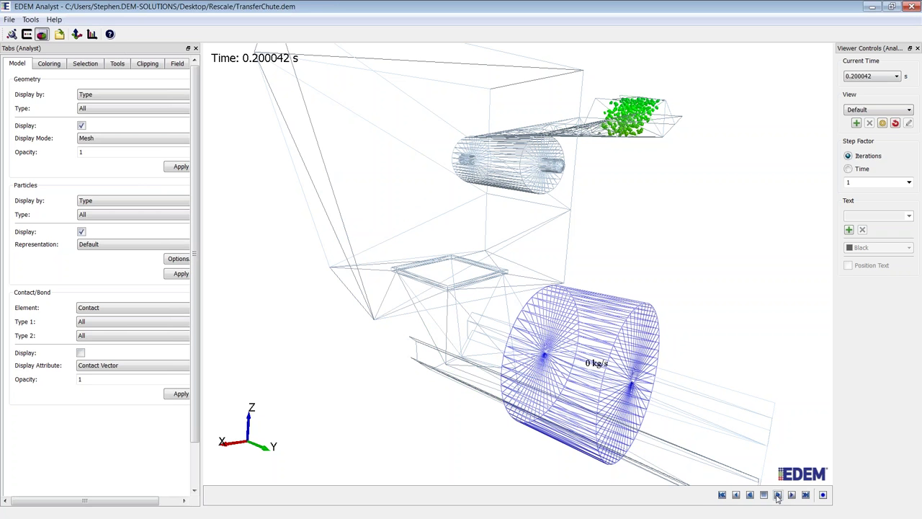
click(778, 496)
click(778, 496)
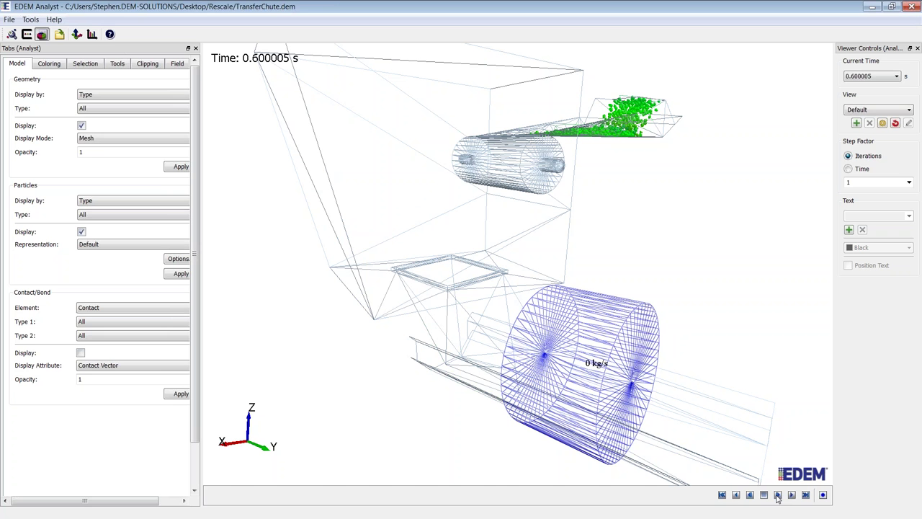
click(778, 495)
click(778, 496)
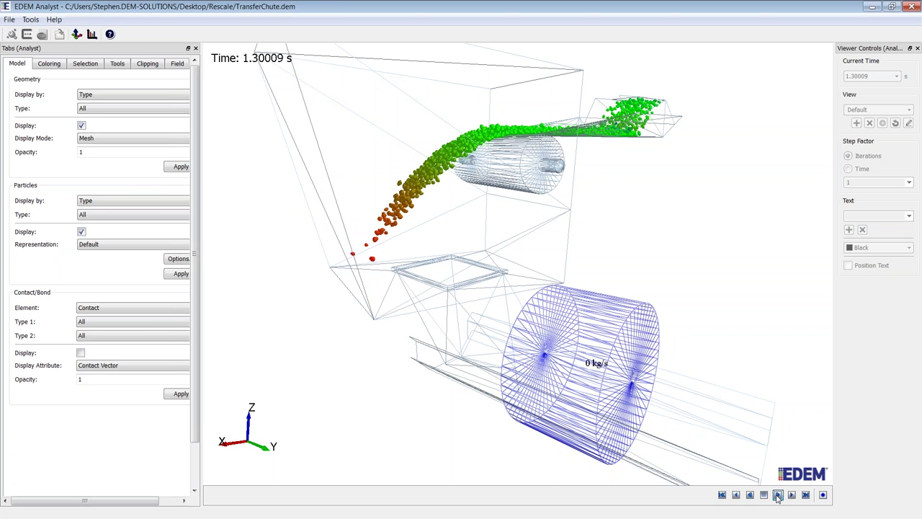
click(778, 495)
click(778, 496)
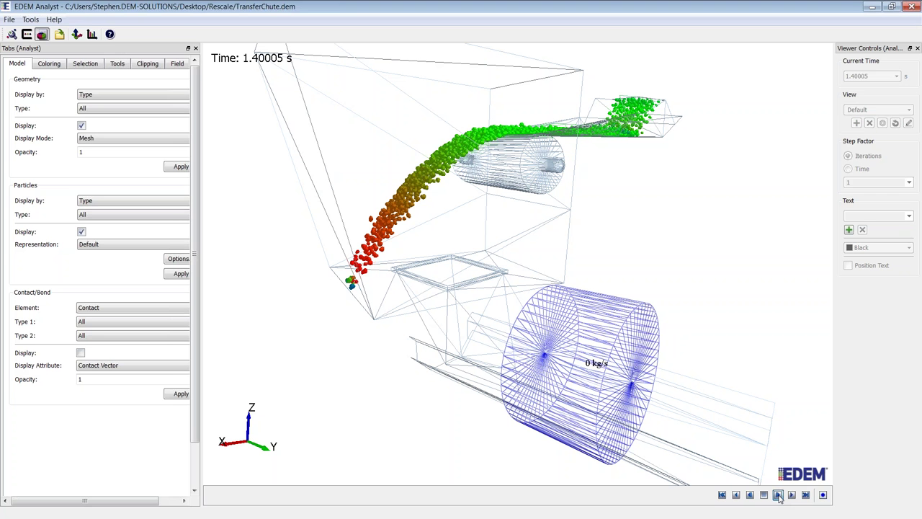
click(778, 495)
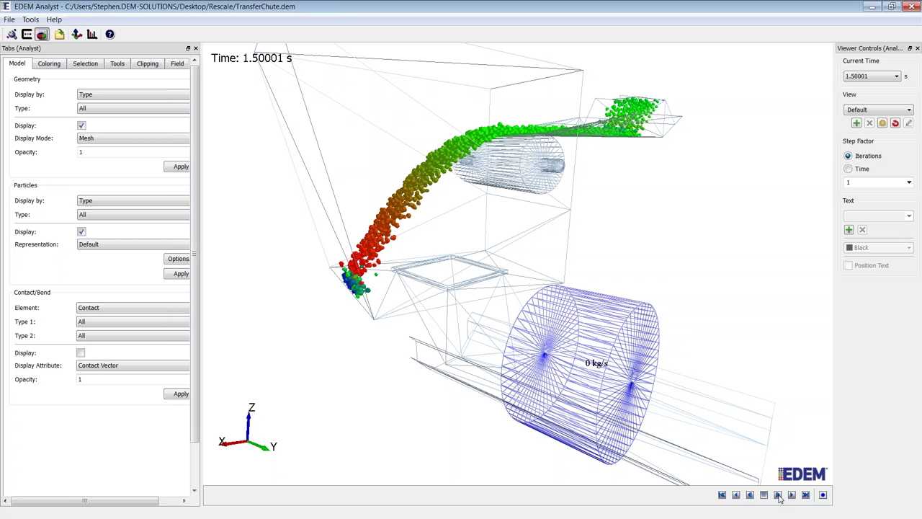
click(778, 495)
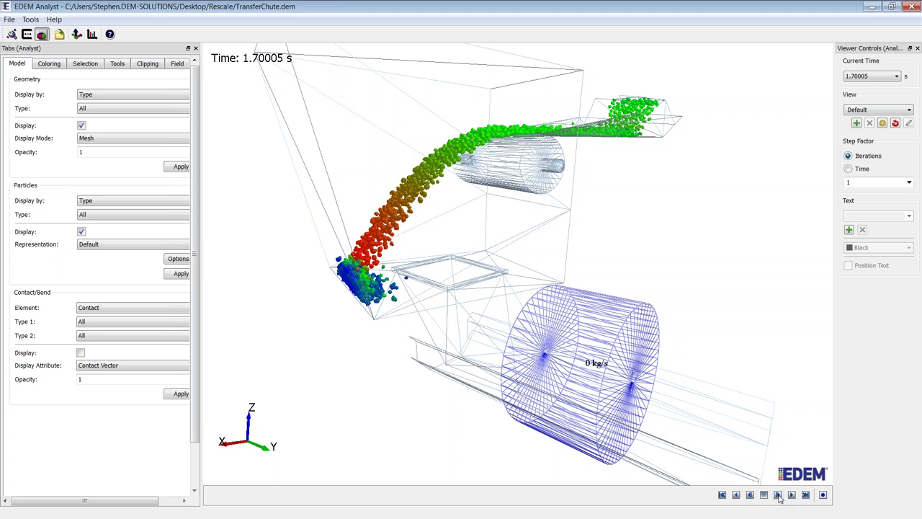
click(778, 496)
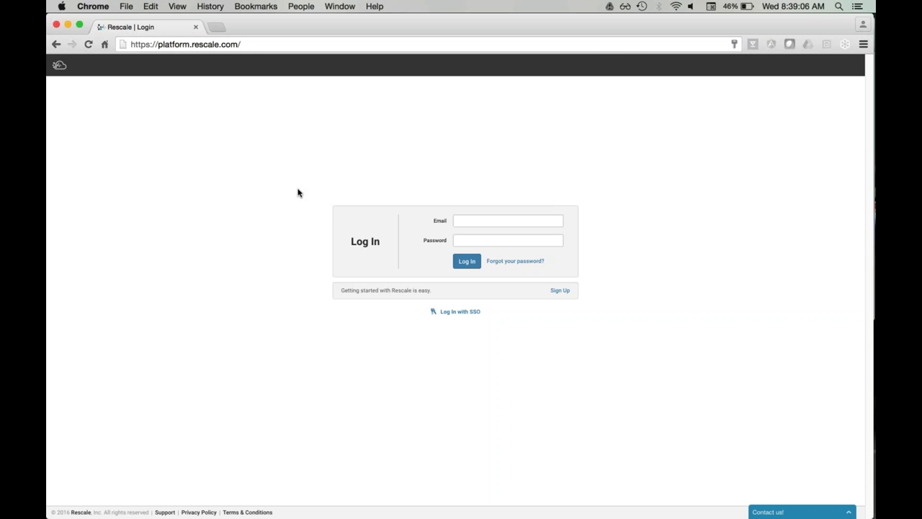
Step: Sign in to Rescale with the account e-mail, password and MFA verification token
click(462, 225)
click(469, 221)
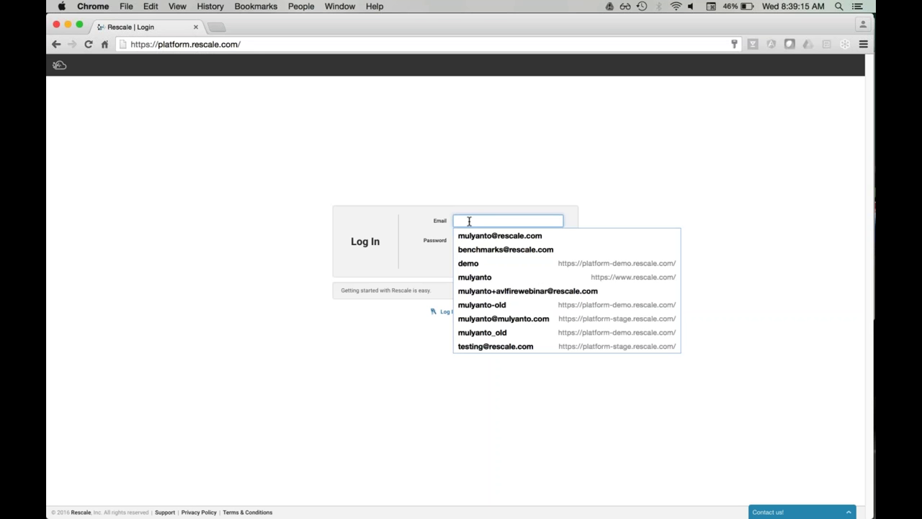
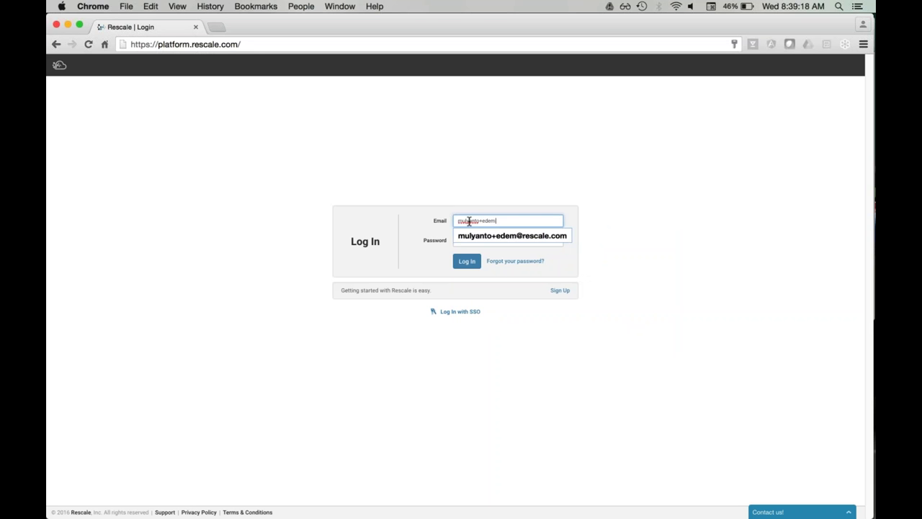
key(Down)
key(Return)
key(Tab)
text(************)
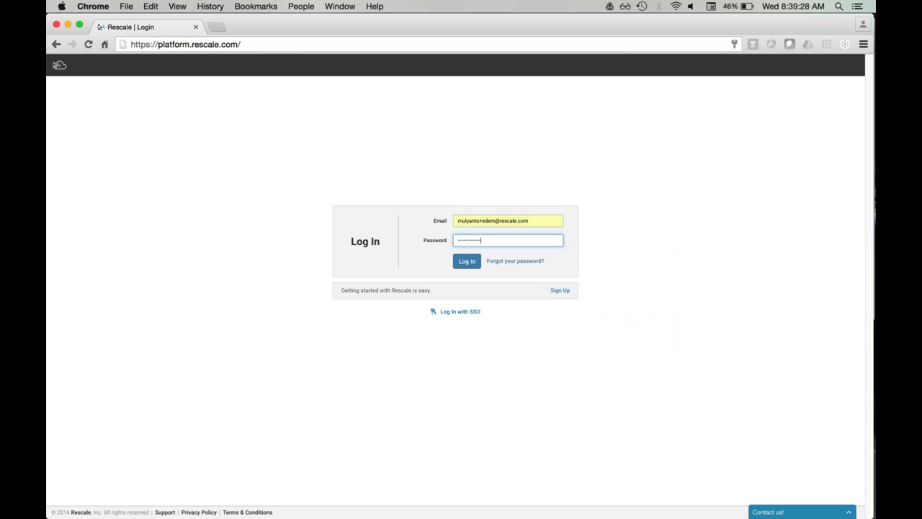
click(465, 265)
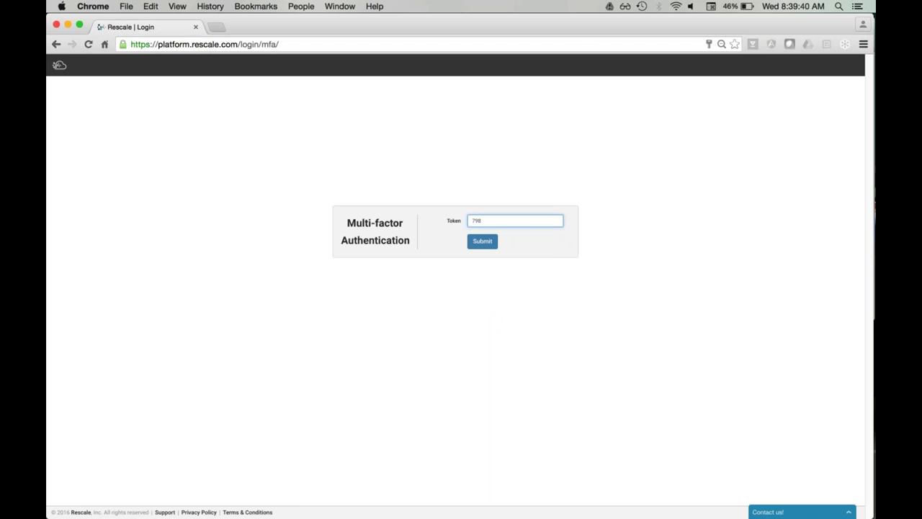
key(Return)
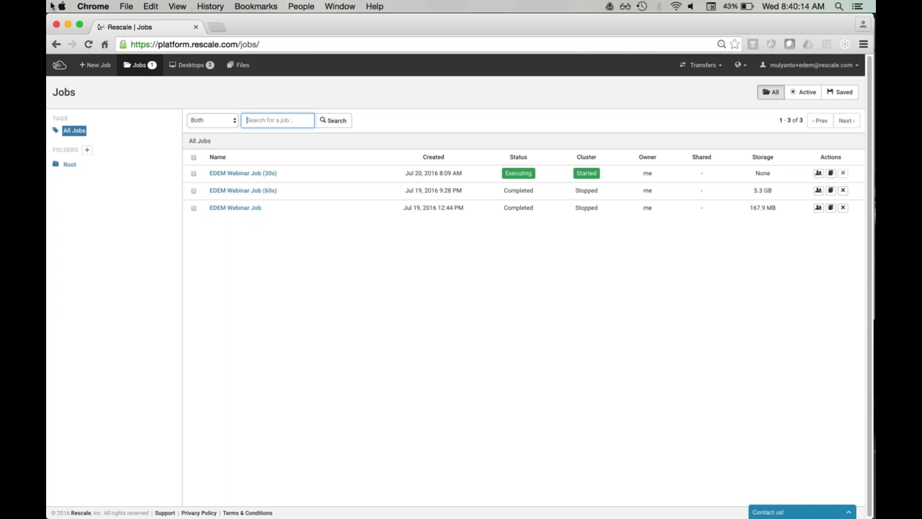
Step: Create a new job and rename it from Untitled Job to 'EDEM Webinar Job 2'
click(94, 68)
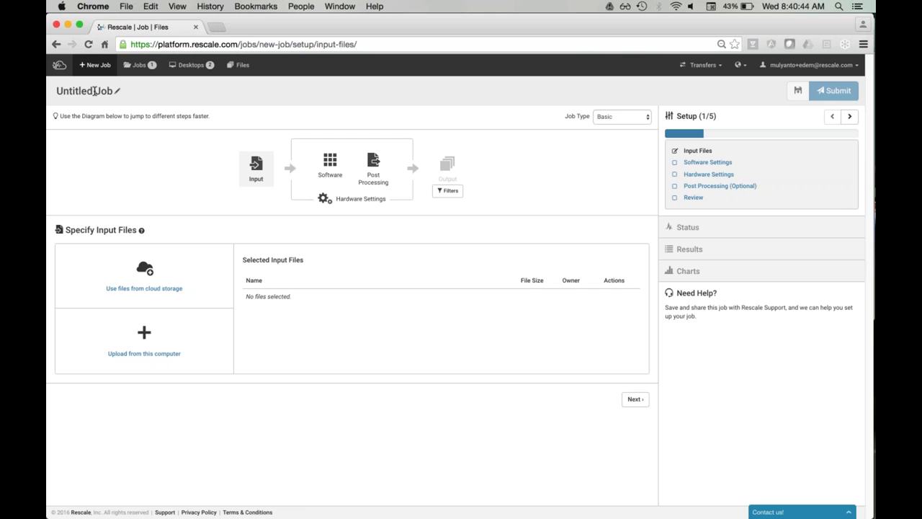
click(95, 91)
key(BackSpace)
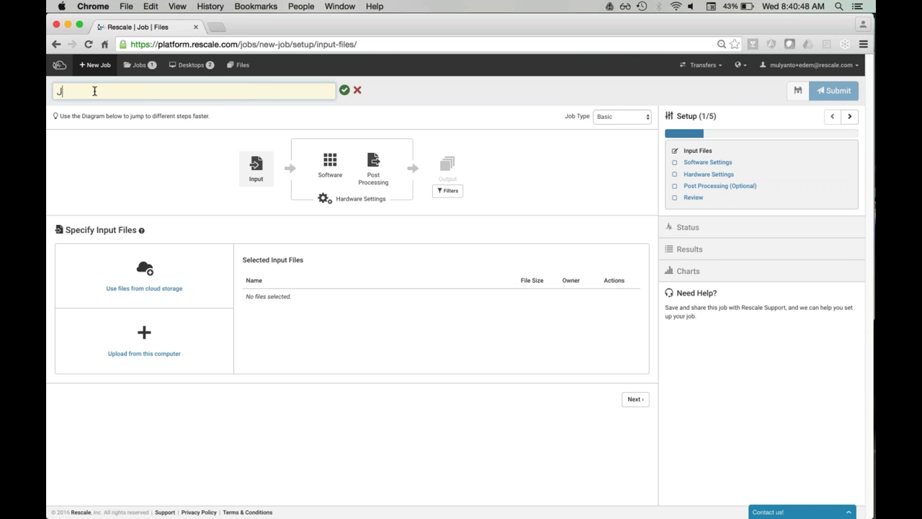
text(EDEM Webinar Job 2)
key(Return)
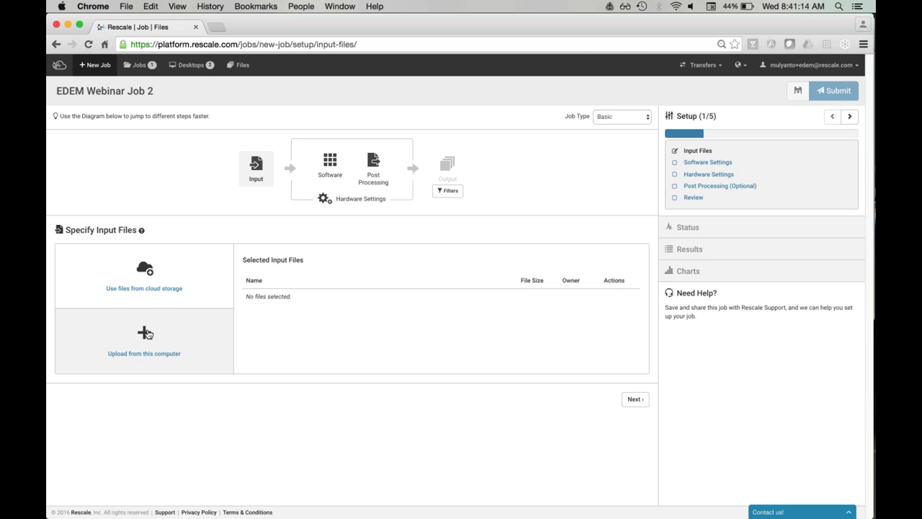
Step: Upload TransferChute .dfg, .dem, .ess and .idx from EDEM Webinar > TransferChute and check transfers
click(147, 333)
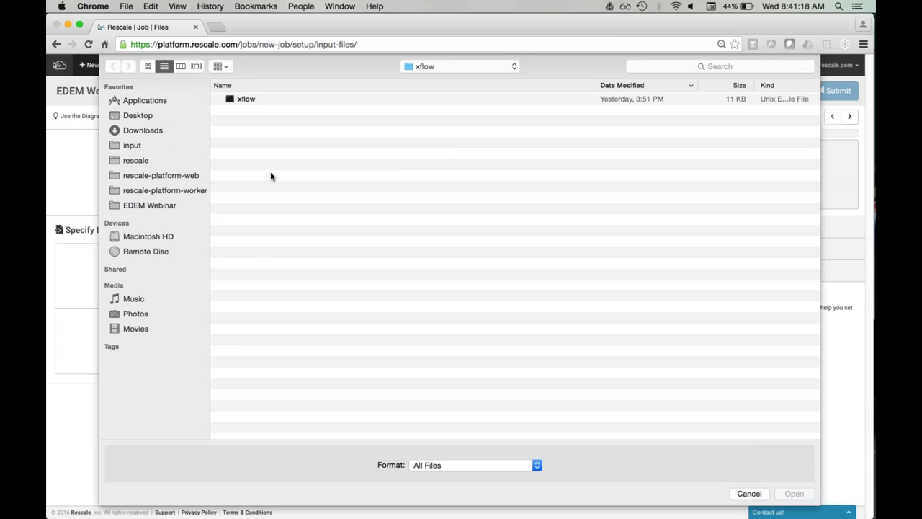
click(150, 207)
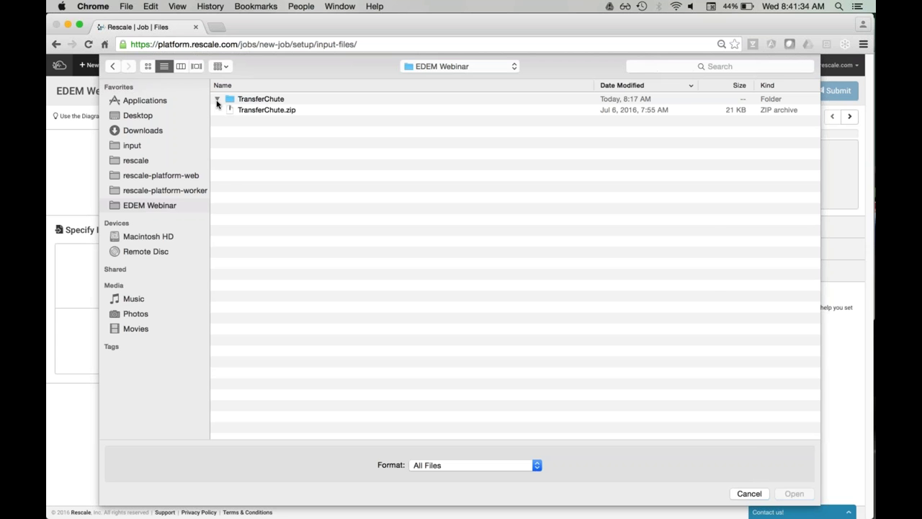
click(217, 99)
drag(333, 144, 294, 113)
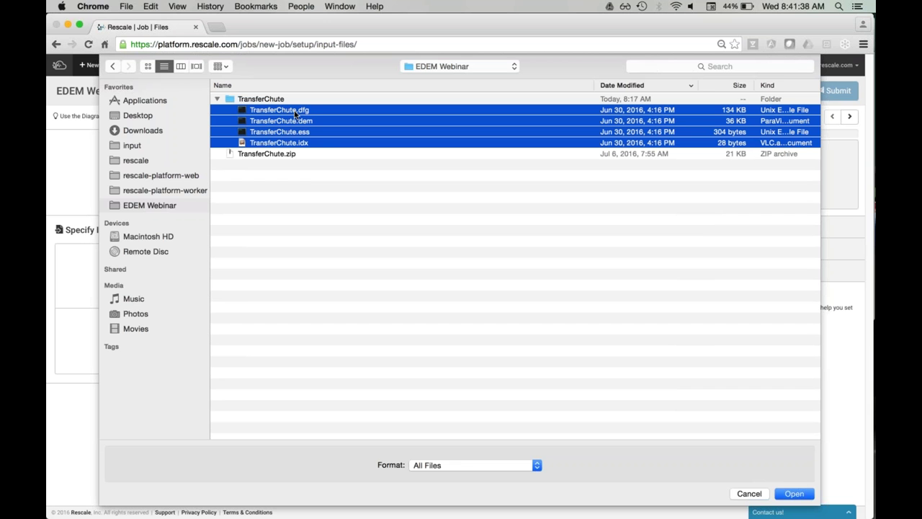
click(796, 493)
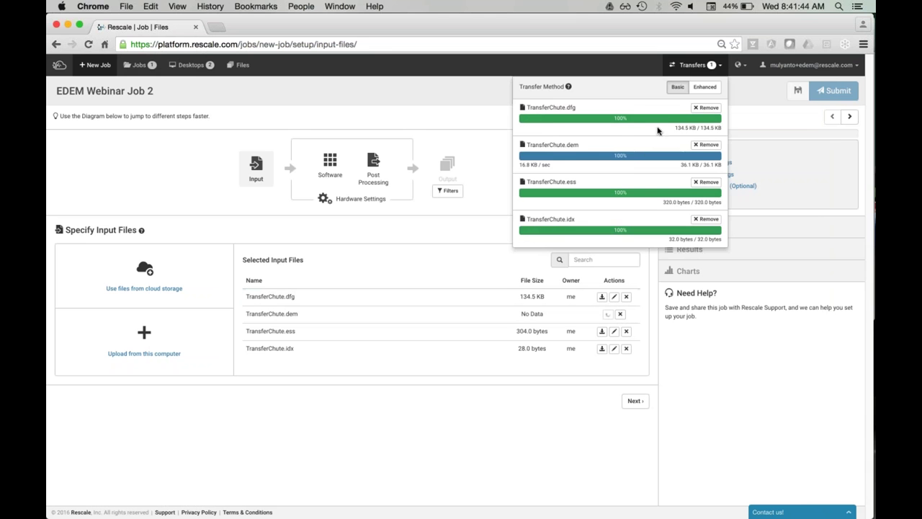
click(703, 65)
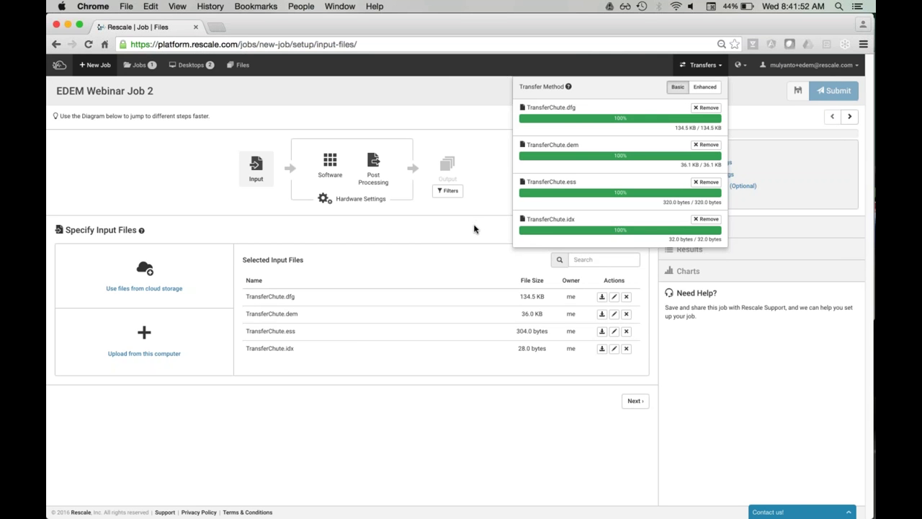
click(476, 225)
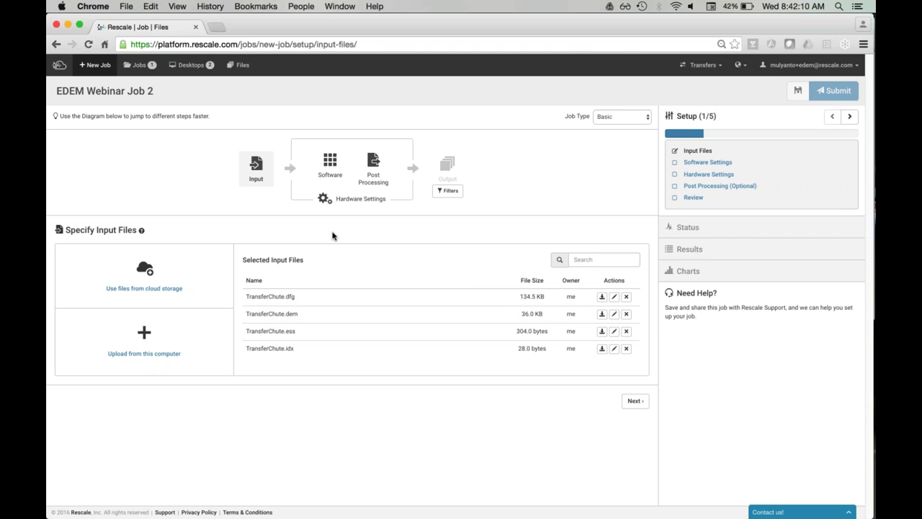
Step: Choose EDEM as the job's software
click(330, 164)
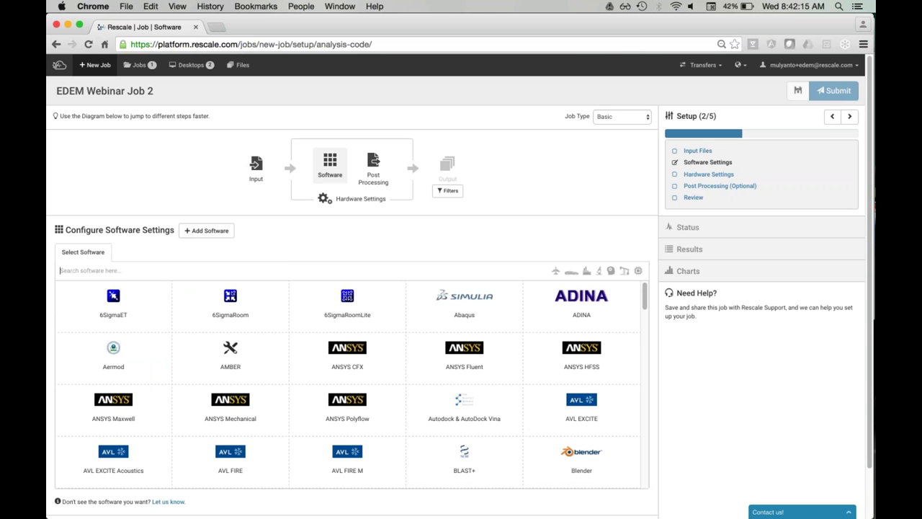
text(EDEM)
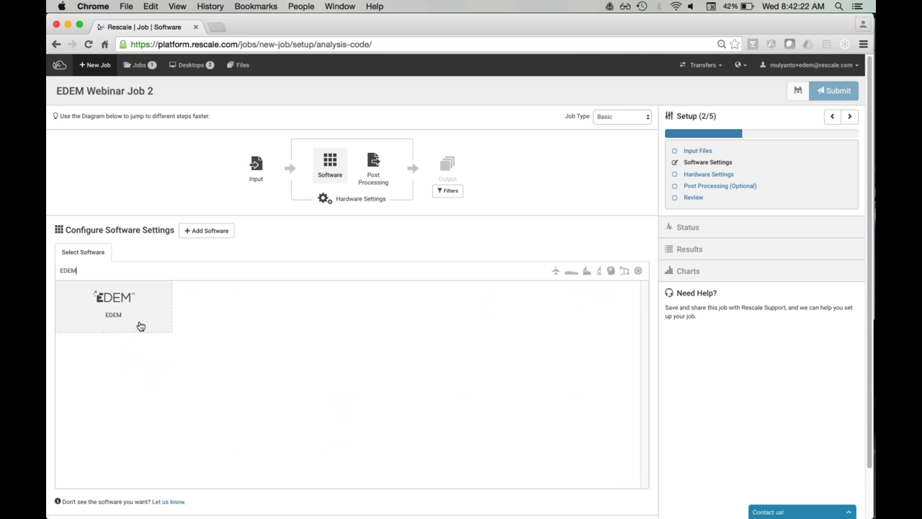
click(141, 326)
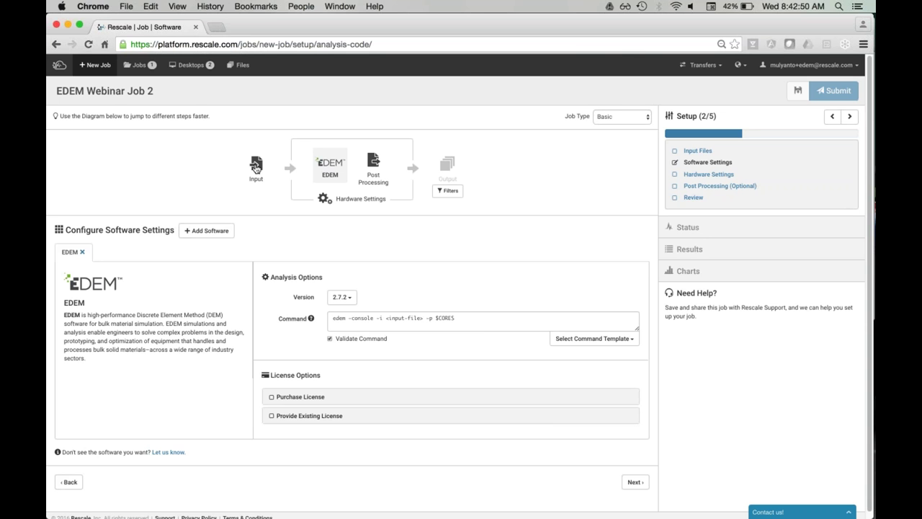
Step: Replace <input-file> in the command with TransferChute.dem and append -r 6 -t 0.00012 -w 0.1
click(255, 166)
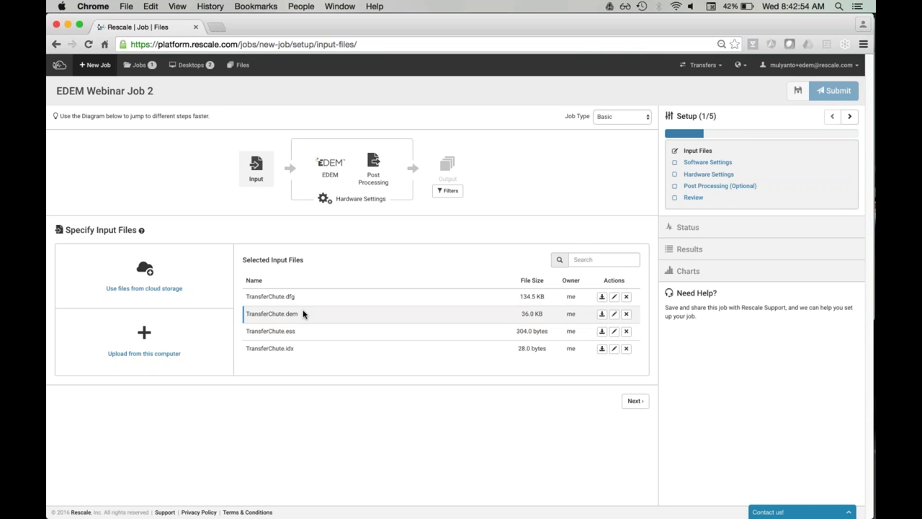
drag(302, 313, 246, 314)
key(super+c)
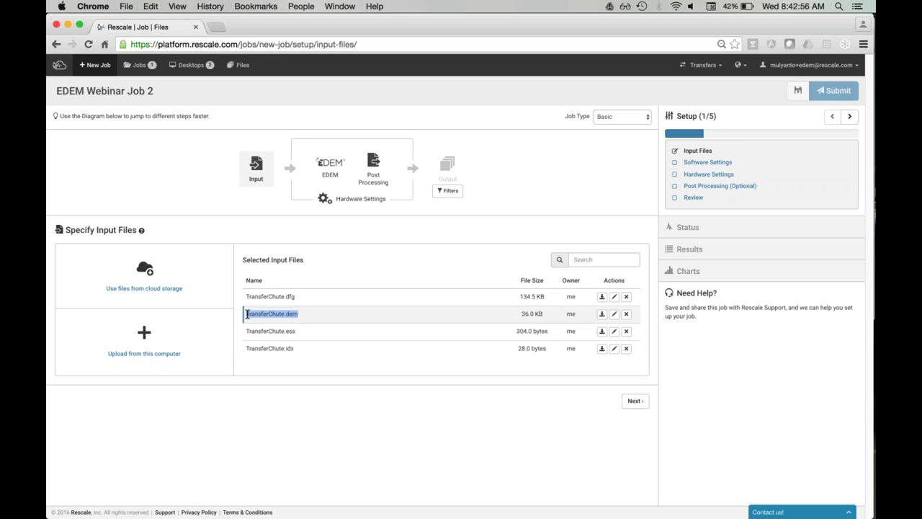
click(314, 179)
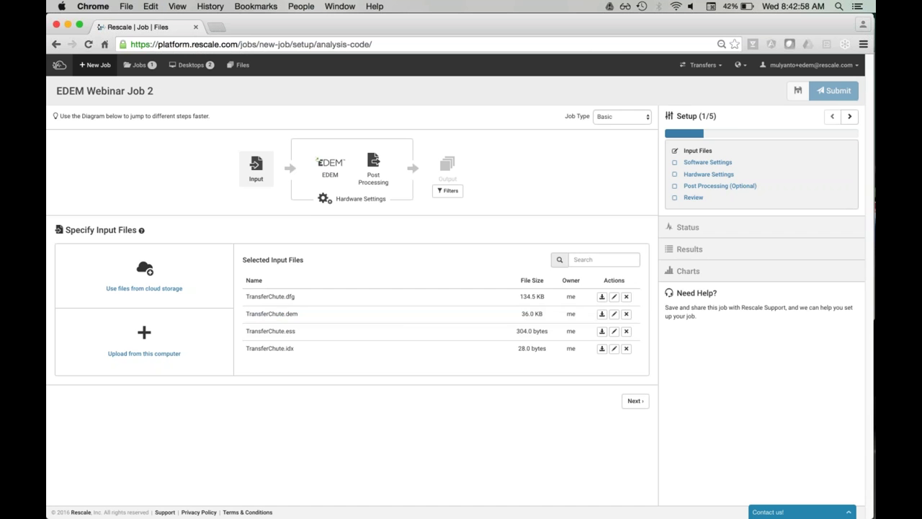
drag(386, 319, 424, 320)
key(super+v)
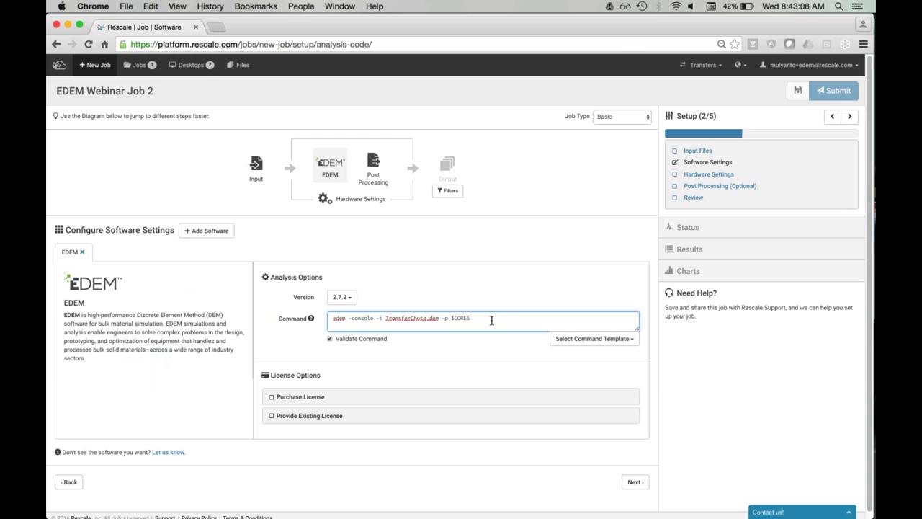
text(-r)
text(6)
text( -t 0.00012)
text( -)
text(e)
text(0)
text(.)
text(1)
Step: Keep EDEM version 2.7.2 for the job
scroll(427, 261, down, 1)
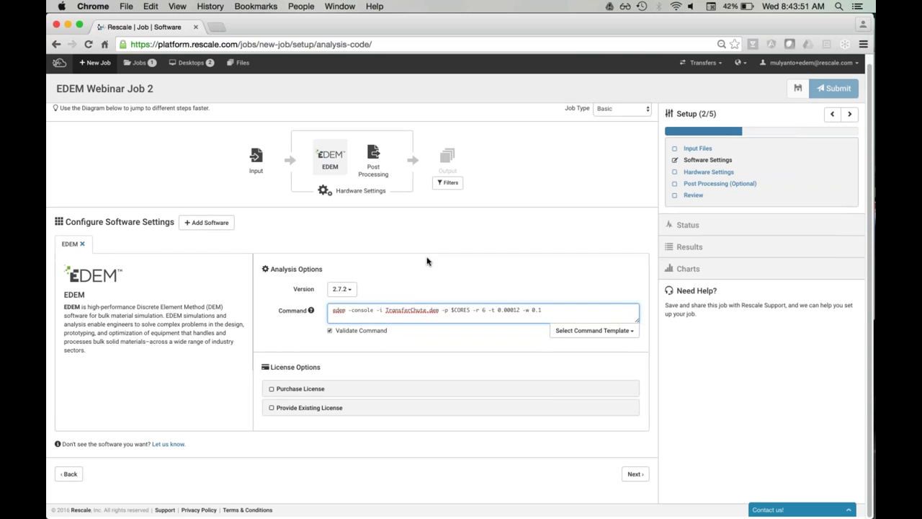
click(352, 296)
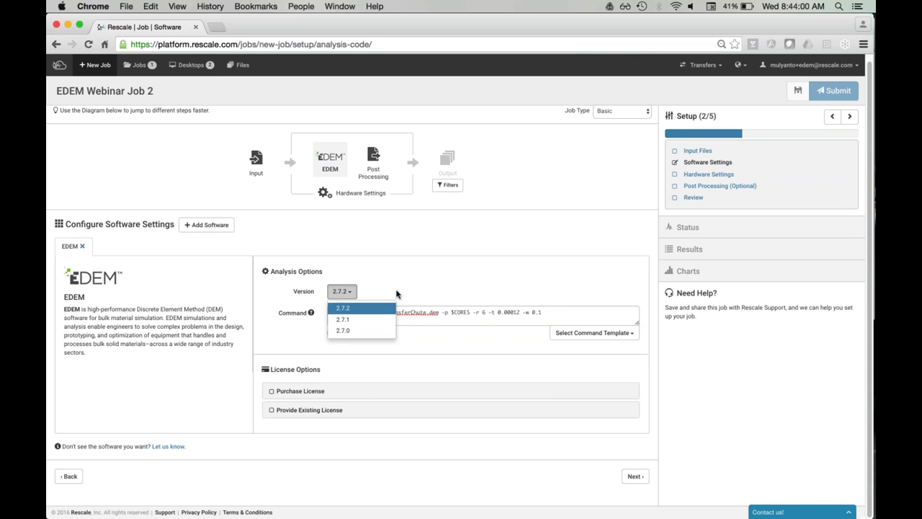
click(396, 294)
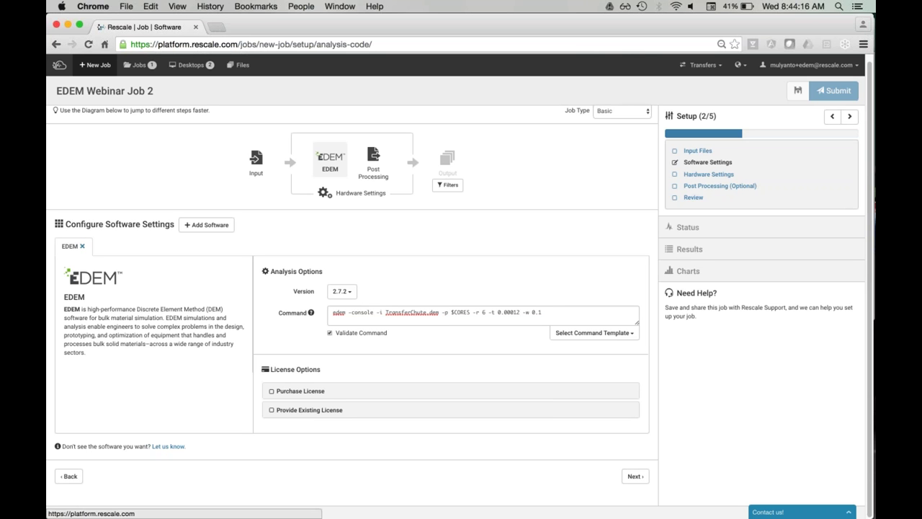
Step: Switch the EDEM license option from Provide Existing License to Purchase License and review the hourly rates
click(309, 409)
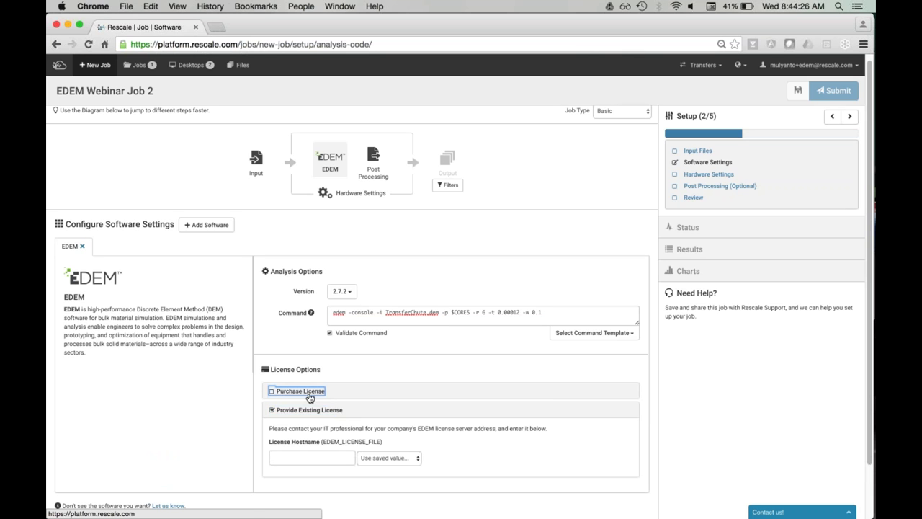
click(274, 391)
scroll(233, 391, down, 2)
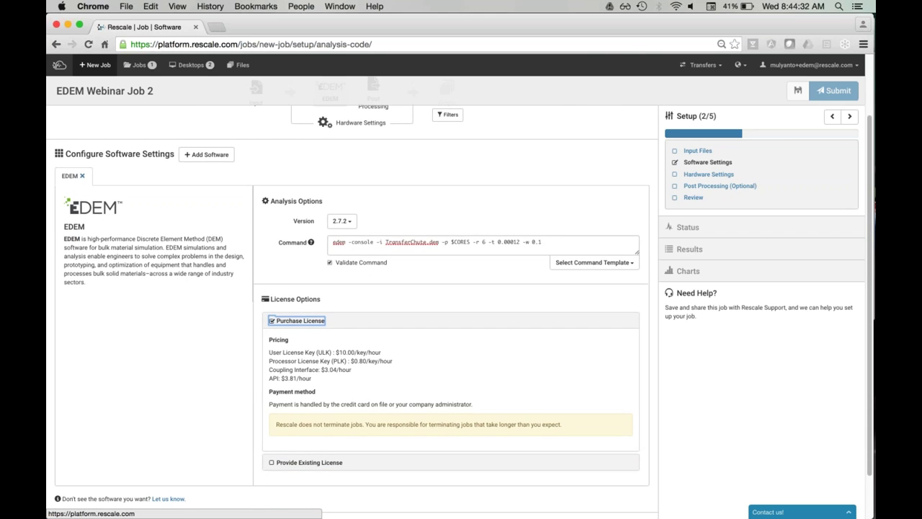
scroll(460, 295, up, 3)
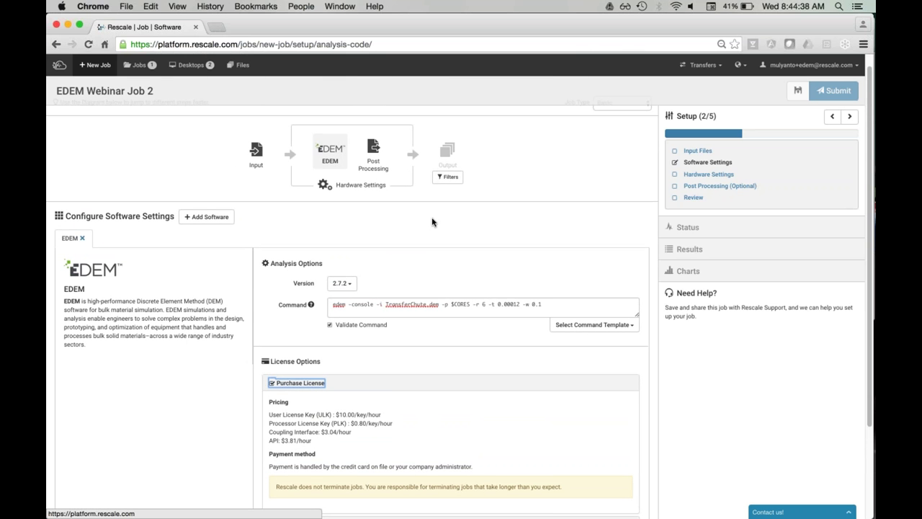
Step: In Hardware Settings, raise the Nickel core count to 8
click(361, 186)
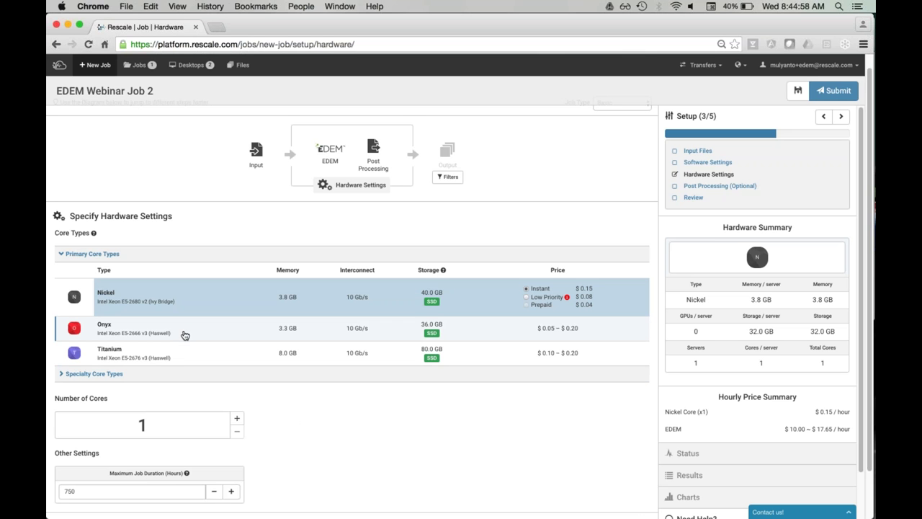
click(236, 420)
click(235, 420)
click(236, 420)
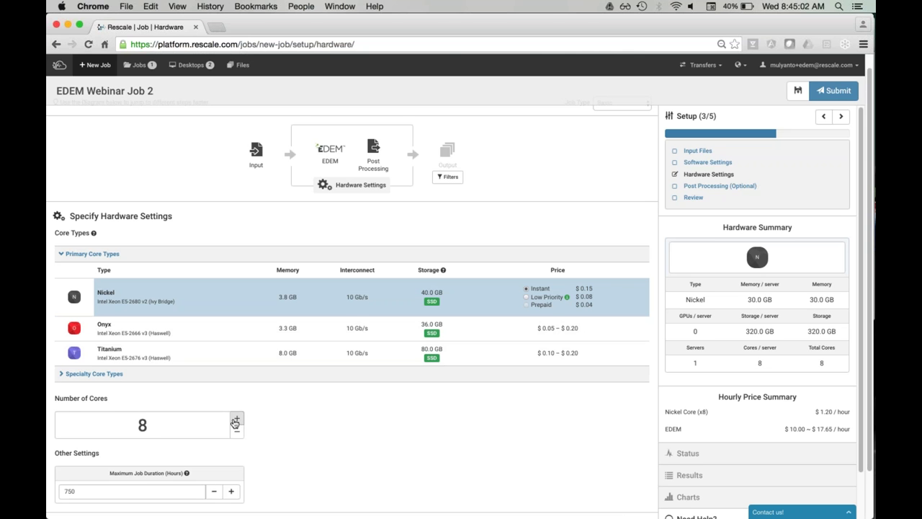
scroll(464, 428, down, 2)
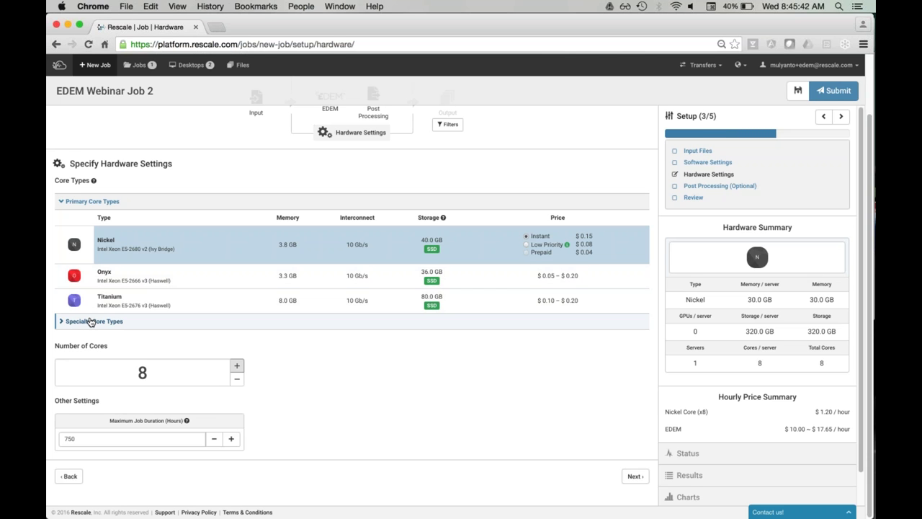
Step: Expand and collapse Specialty Core Types, then return to the top of the hardware page
click(89, 321)
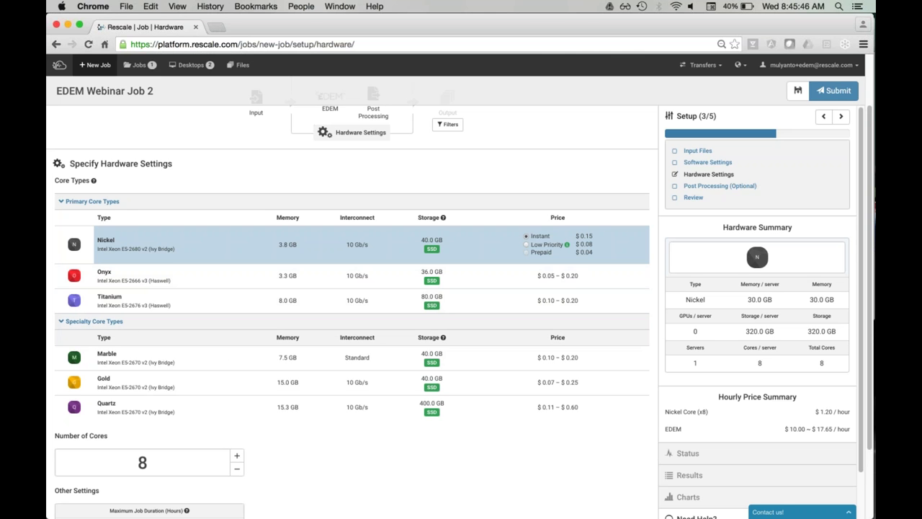
click(84, 322)
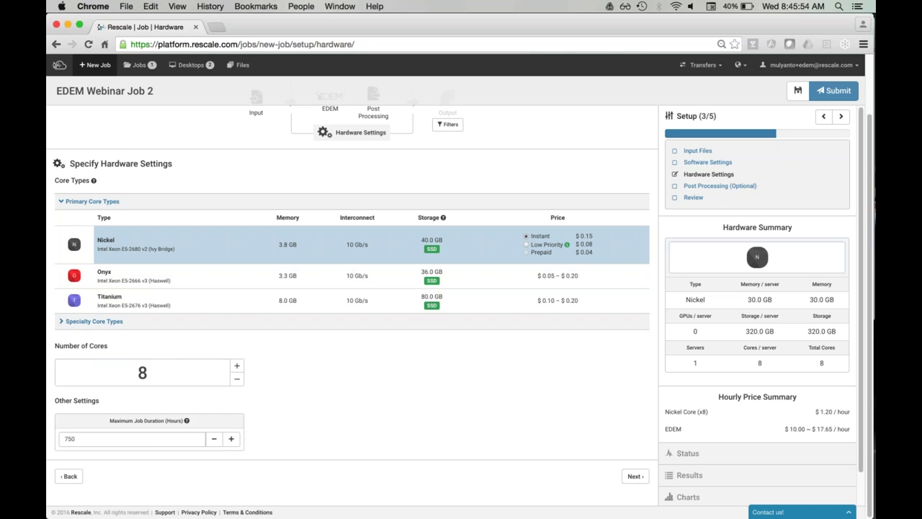
scroll(352, 303, up, 1)
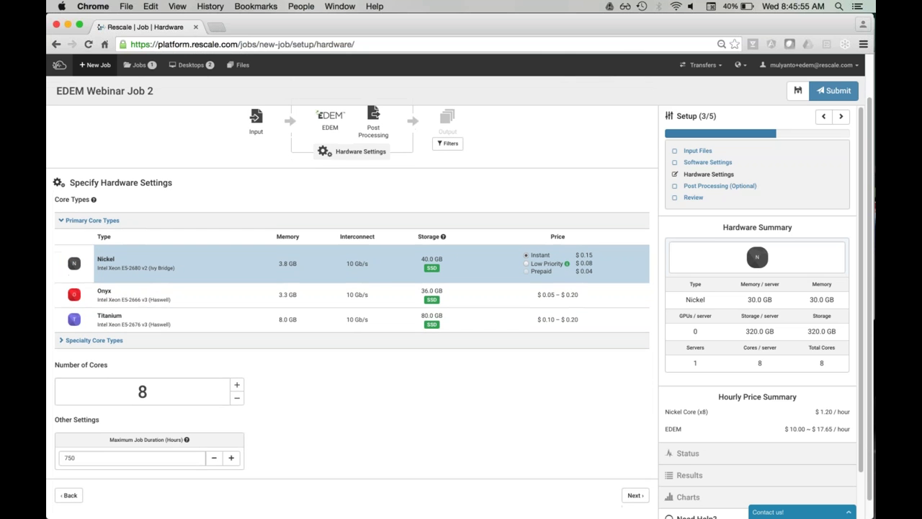
scroll(352, 302, up, 1)
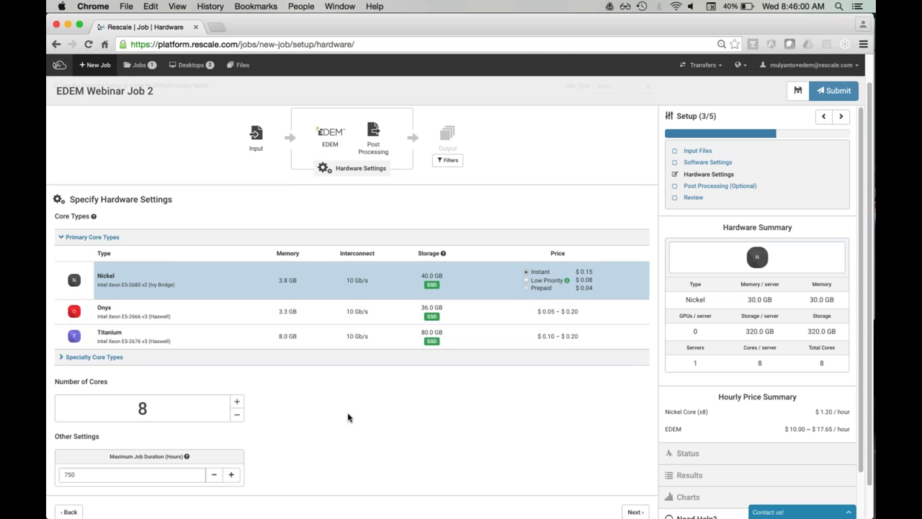
scroll(350, 418, up, 2)
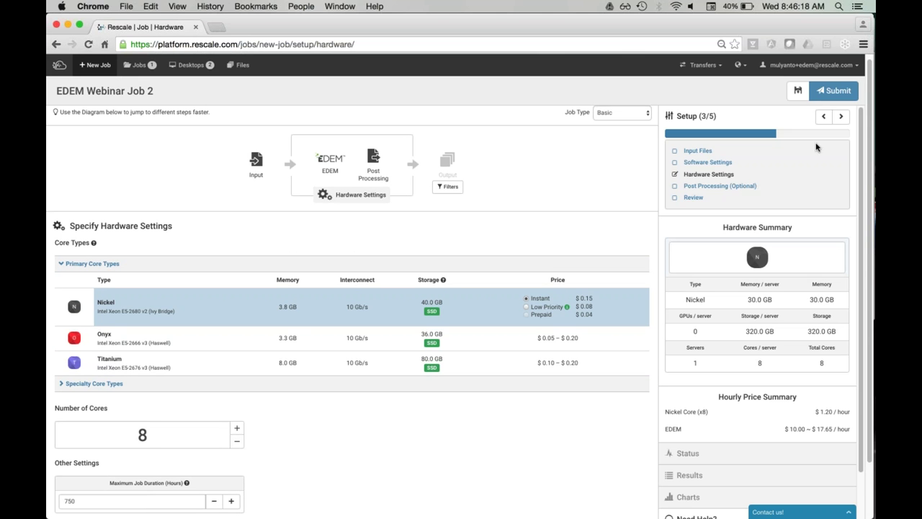
Step: Submit EDEM Webinar Job 2 and wait for its cluster to start
click(836, 97)
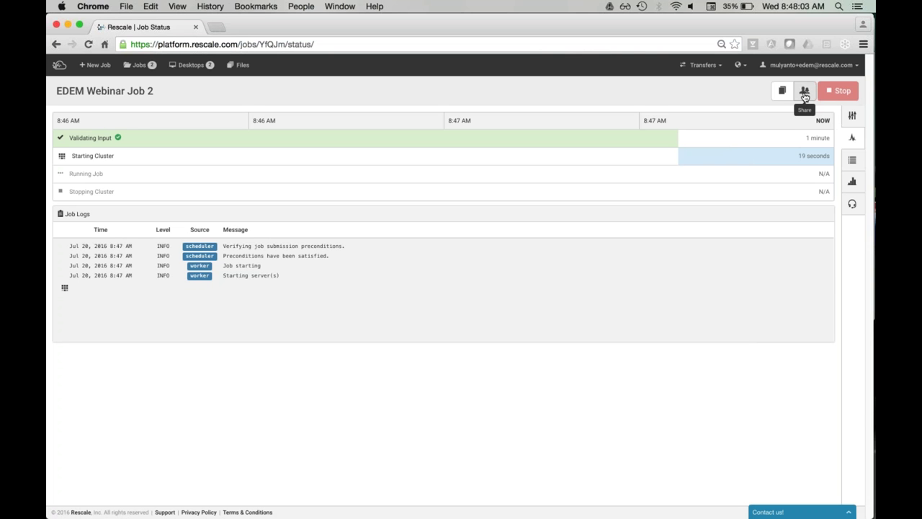
Step: Share the job with a colleague's e-mail, adding the message 'Please take a look at this job'
click(804, 94)
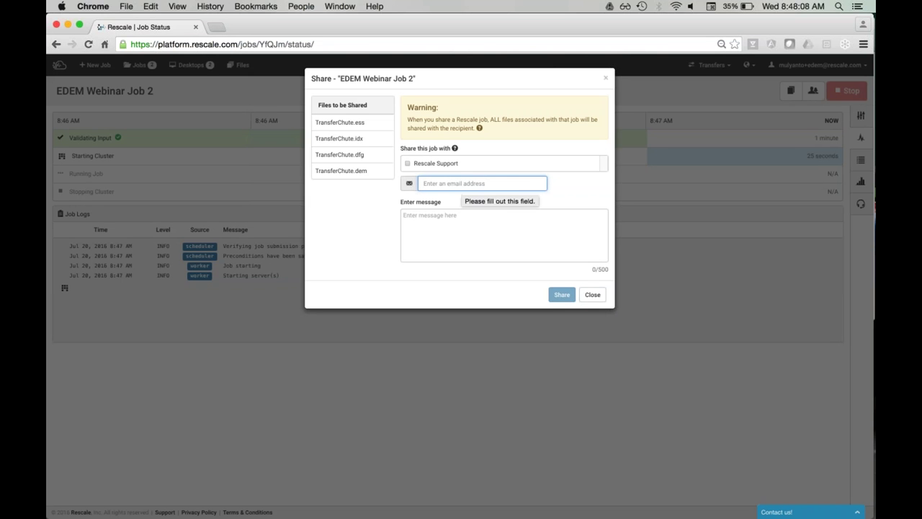
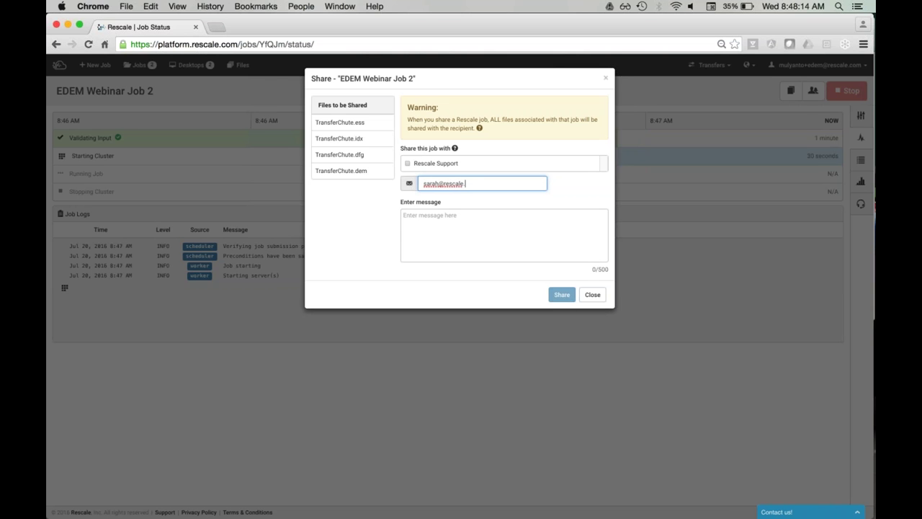
key(Tab)
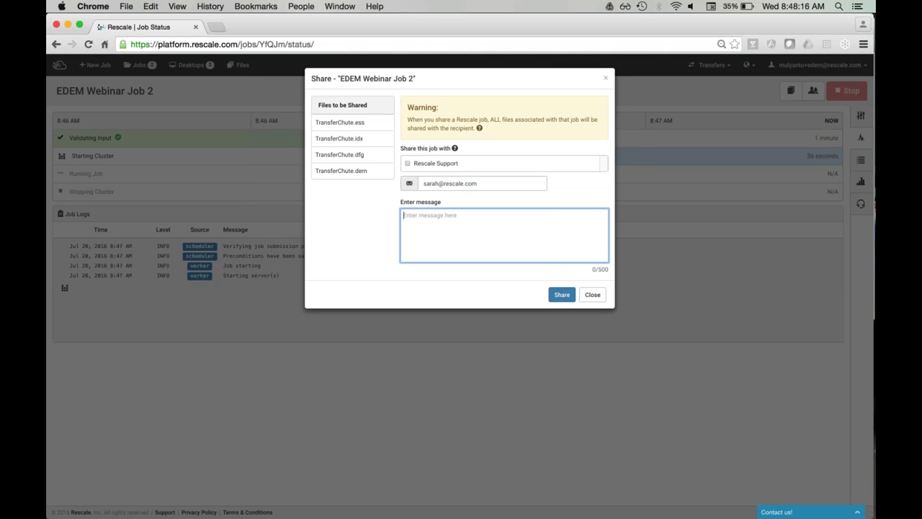
text(Please take a look ath)
key(BackSpace)
text(t this job)
click(563, 297)
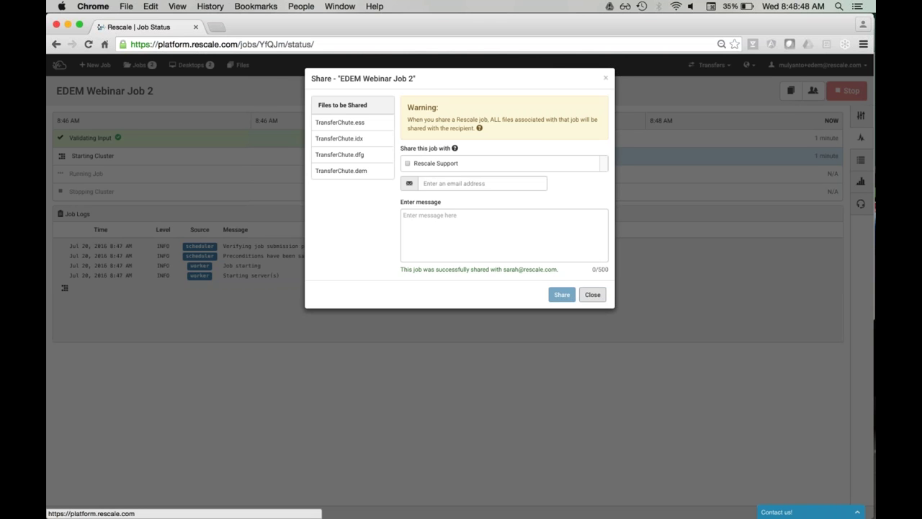
click(592, 294)
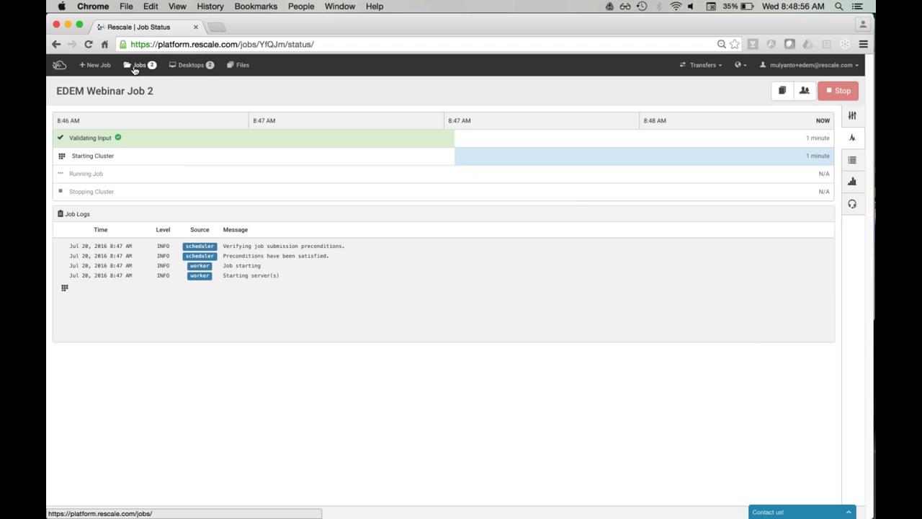
Step: Open the EDEM Webinar Job (30s) status page from the Jobs list
click(134, 69)
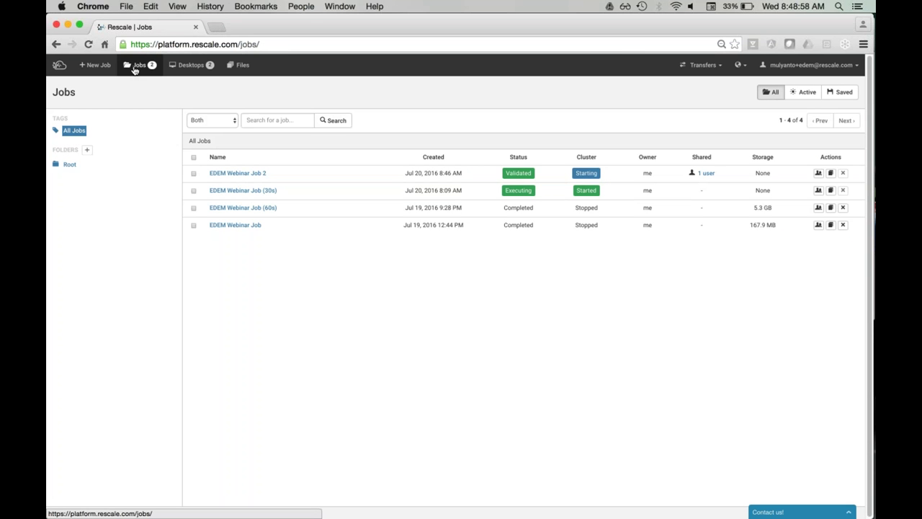
click(252, 193)
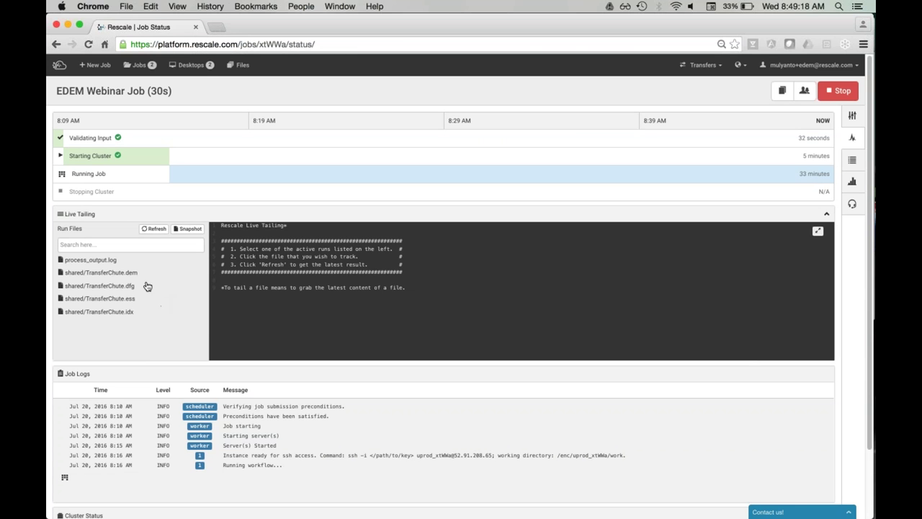
Step: Scroll through process_output.log in the live tail, then switch it to shared/TransferChute.dem
click(121, 261)
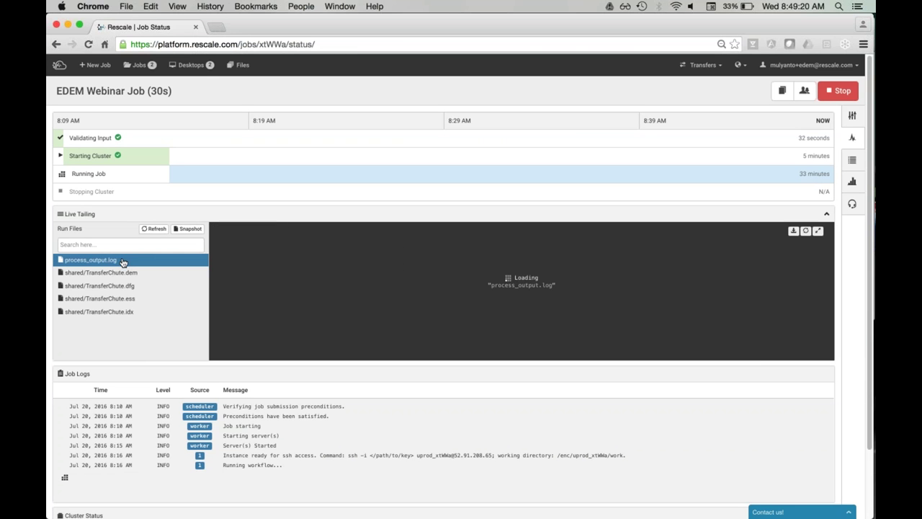
scroll(517, 291, up, 3)
scroll(518, 291, up, 6)
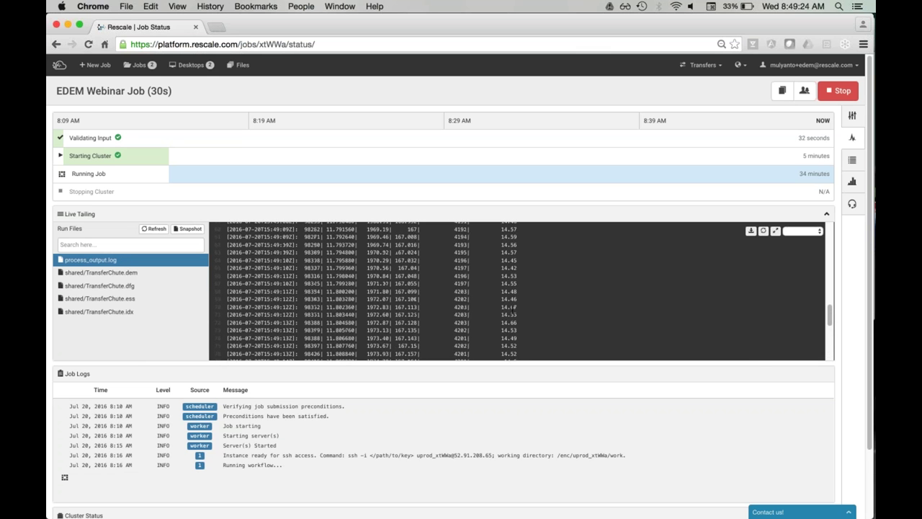
scroll(510, 309, up, 13)
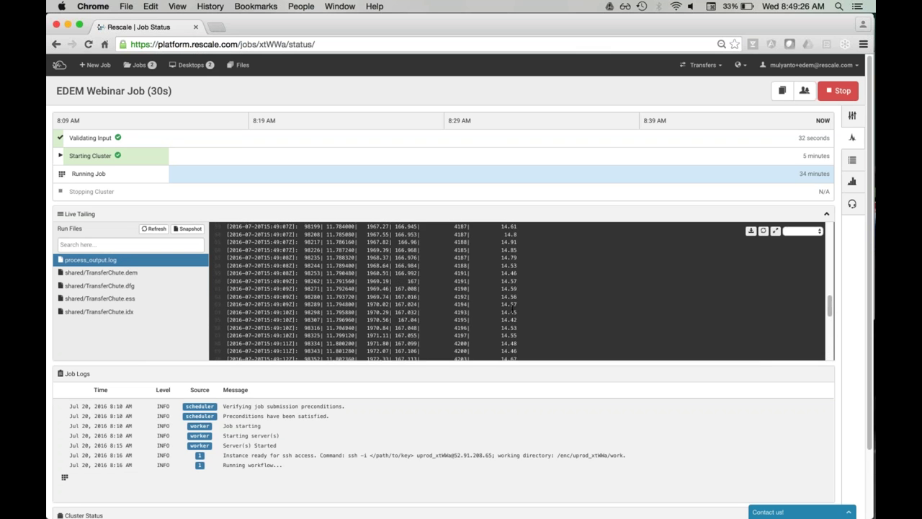
scroll(510, 307, down, 18)
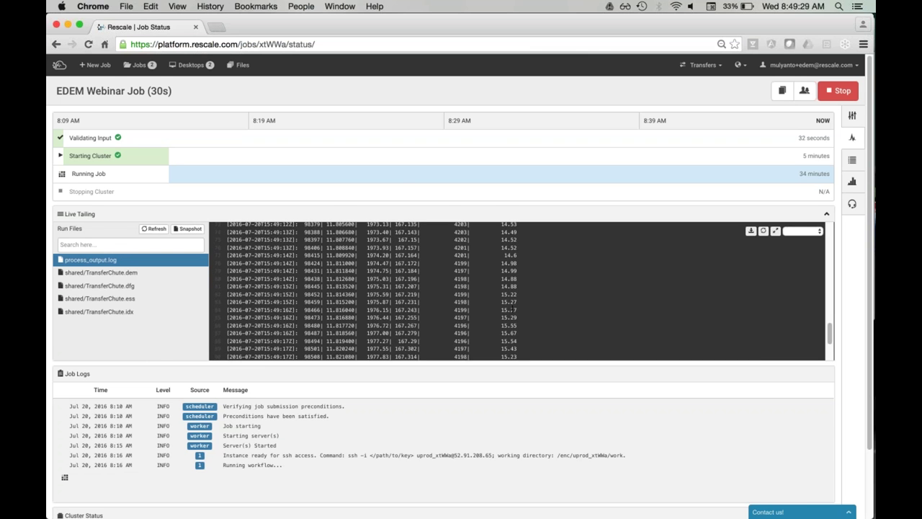
scroll(510, 309, down, 5)
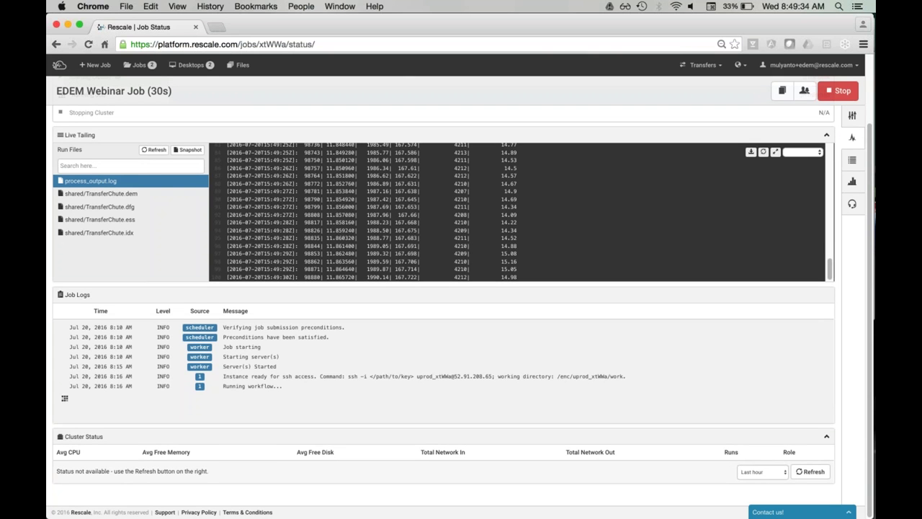
click(124, 194)
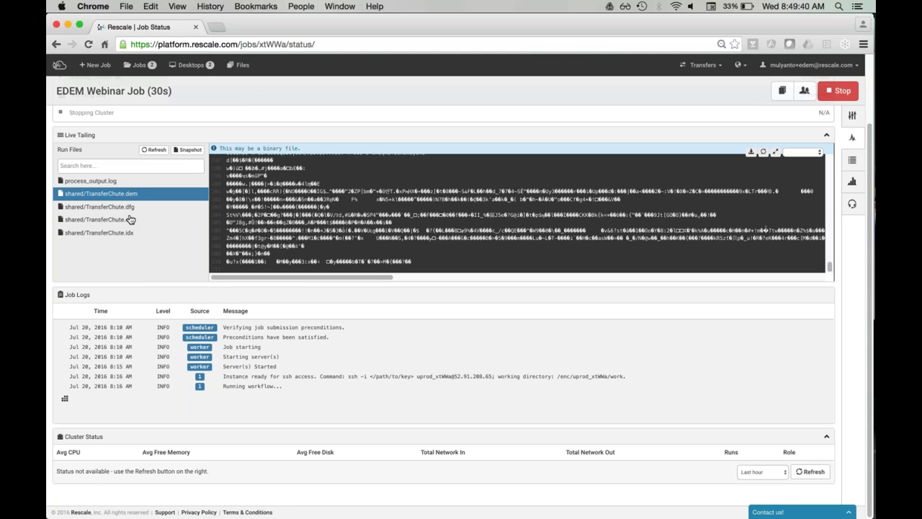
Step: Download TransferChute.dem from the live tail and copy the ssh access line from Job Logs
click(107, 183)
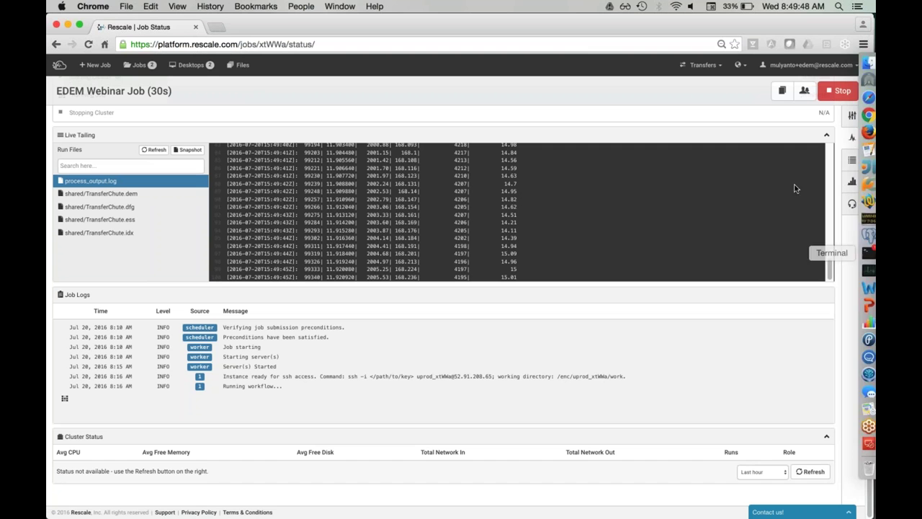
click(133, 194)
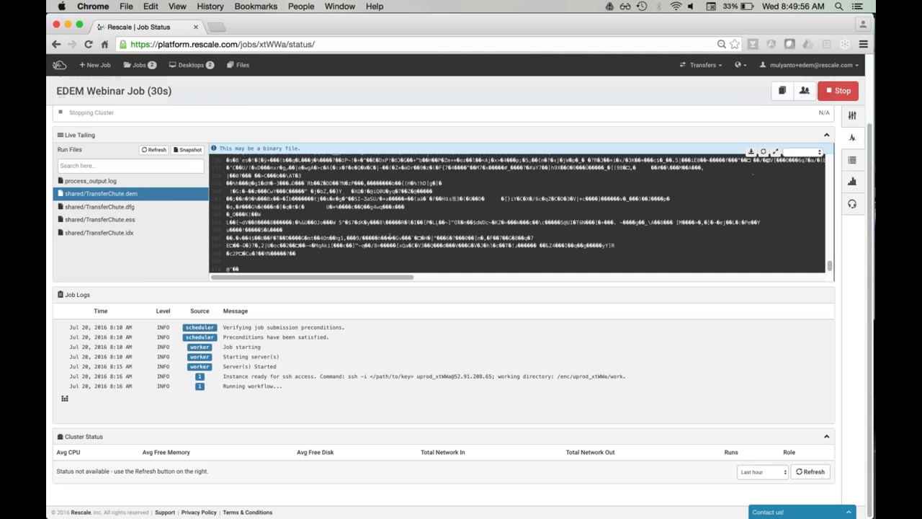
click(751, 155)
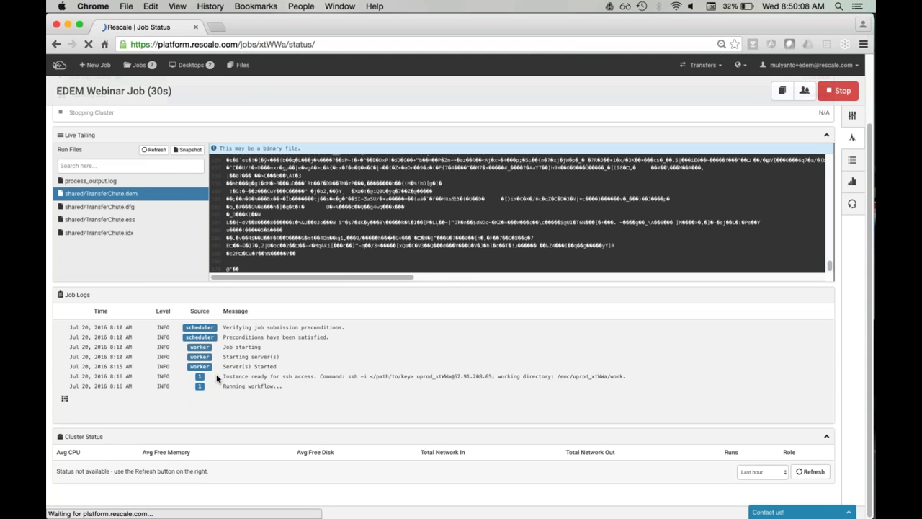
drag(223, 376, 629, 379)
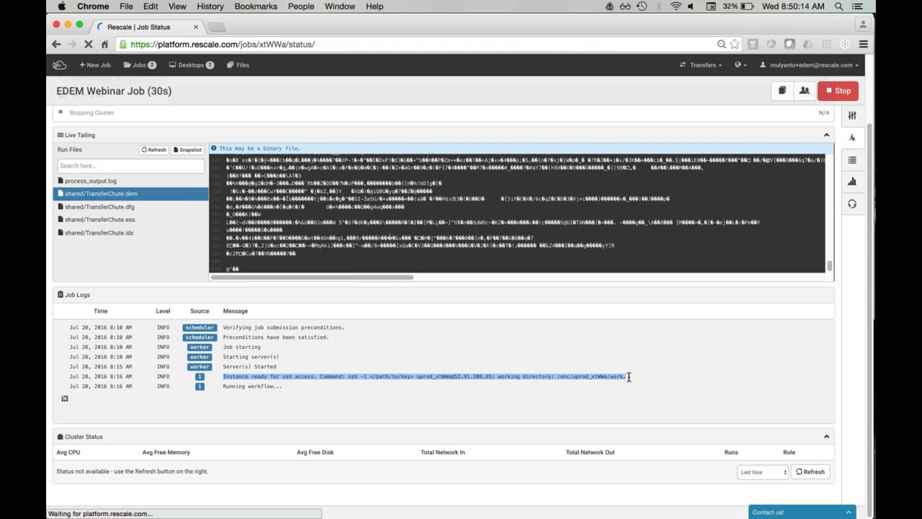
key(super+c)
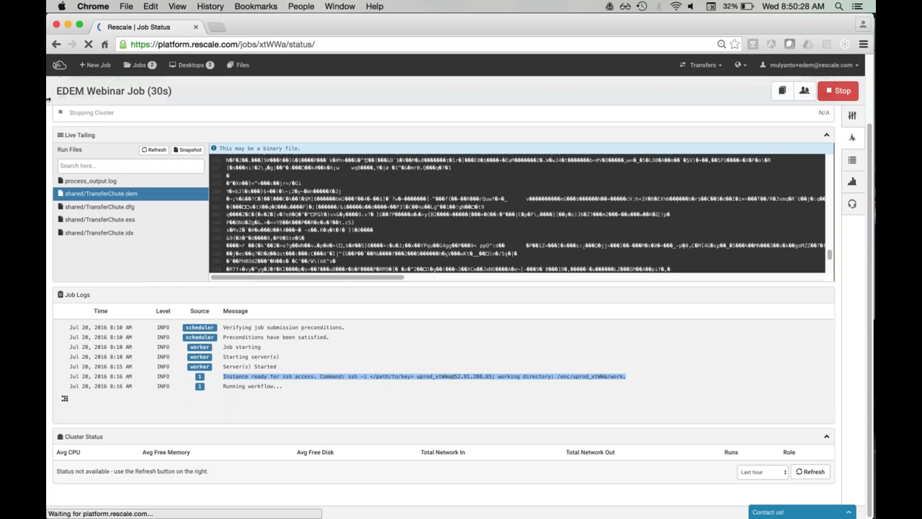
Step: Open the completed EDEM Webinar Job's results file list from Jobs
click(139, 66)
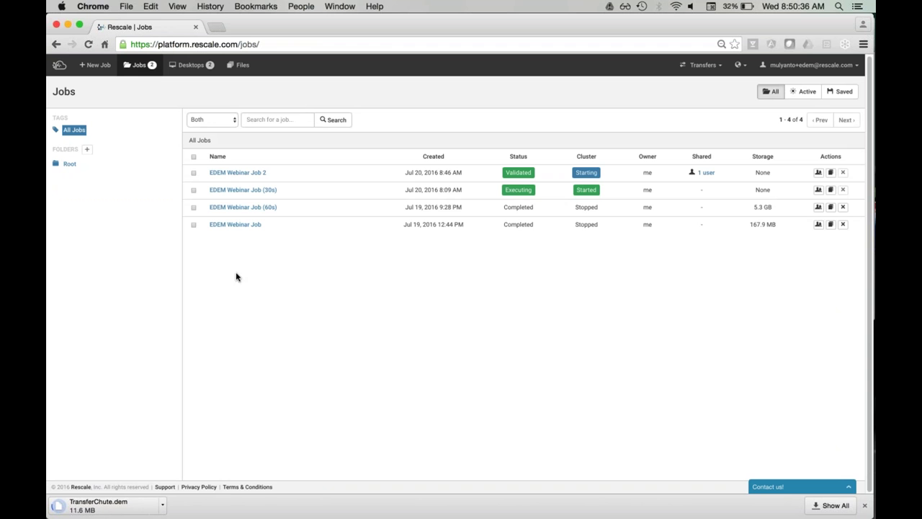
click(237, 228)
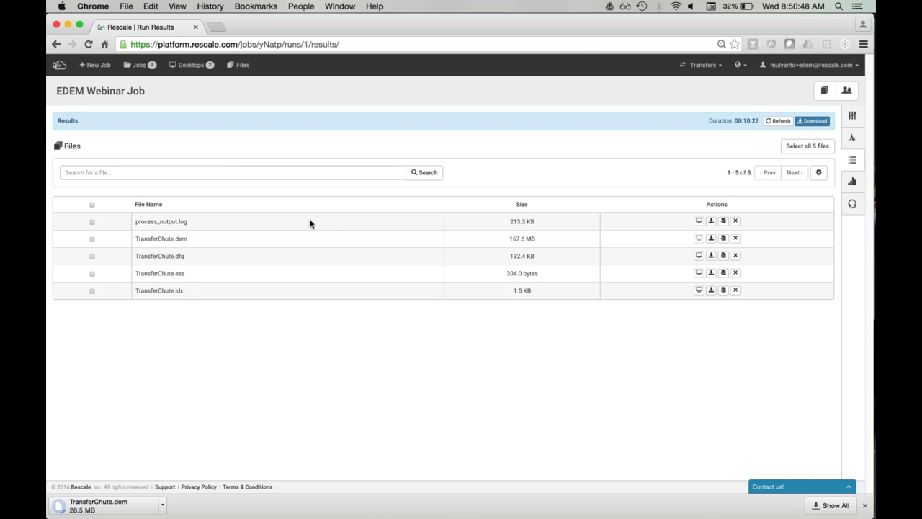
click(853, 165)
Step: Select TransferChute.dem, process_output.log and TransferChute.dfg, check the Actions menu, then deselect them
click(91, 239)
click(91, 221)
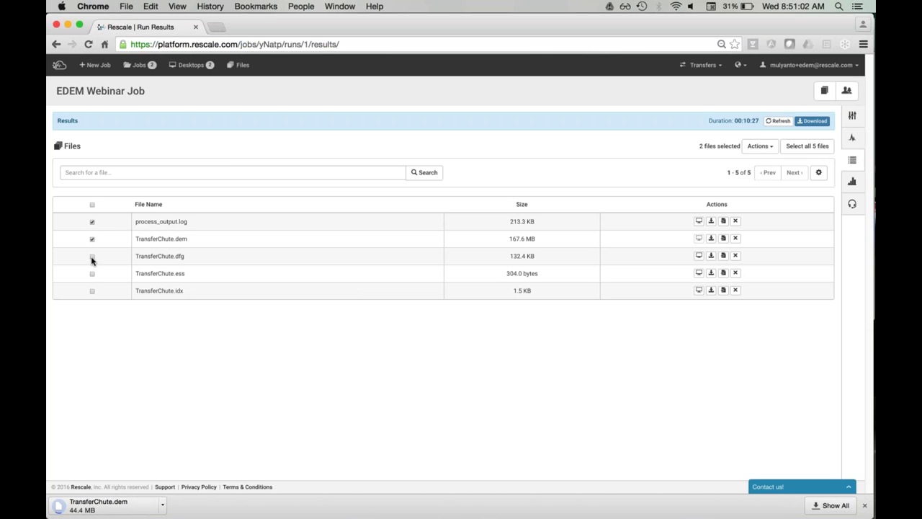
click(92, 256)
click(757, 147)
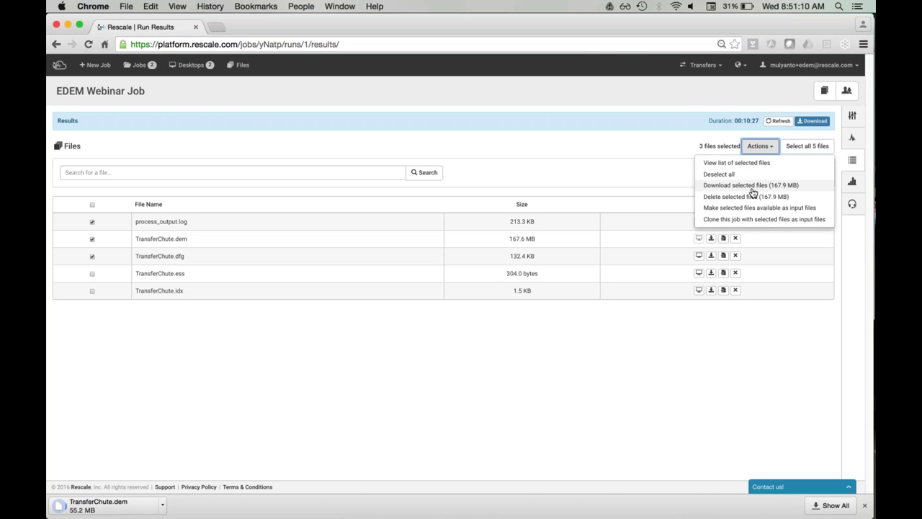
click(79, 229)
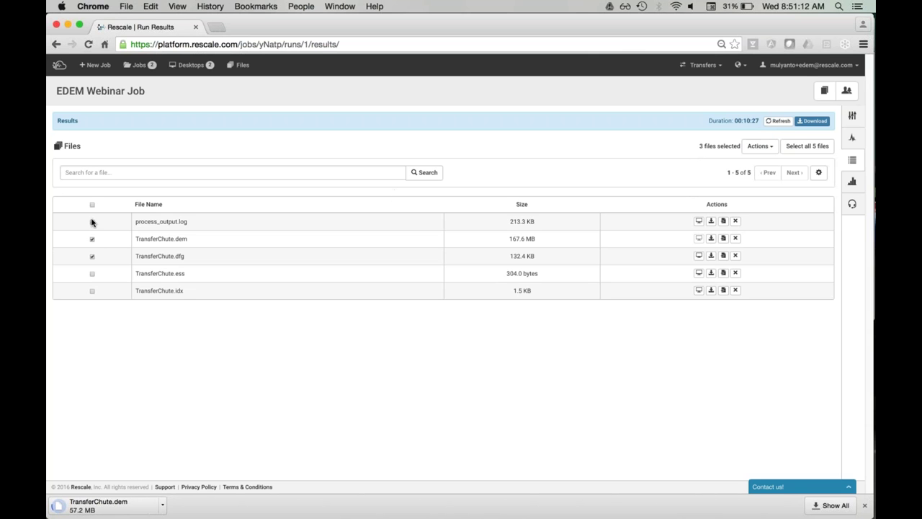
click(92, 221)
click(92, 239)
click(91, 258)
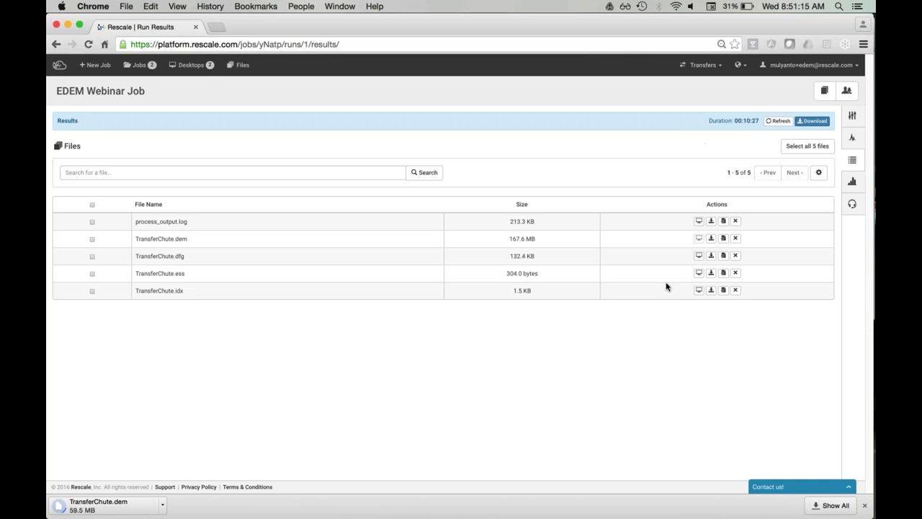
Step: Preview process_output.log, close the viewer, and go to the Desktops page
click(699, 221)
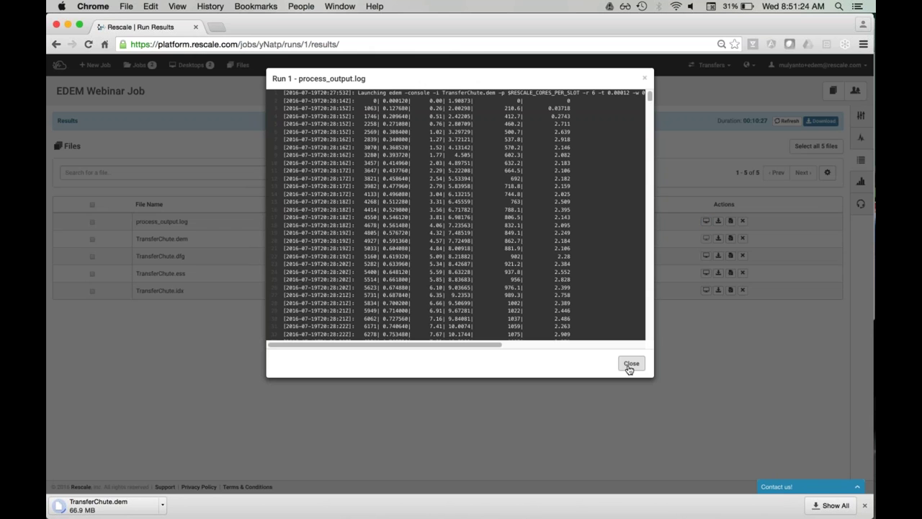
click(631, 364)
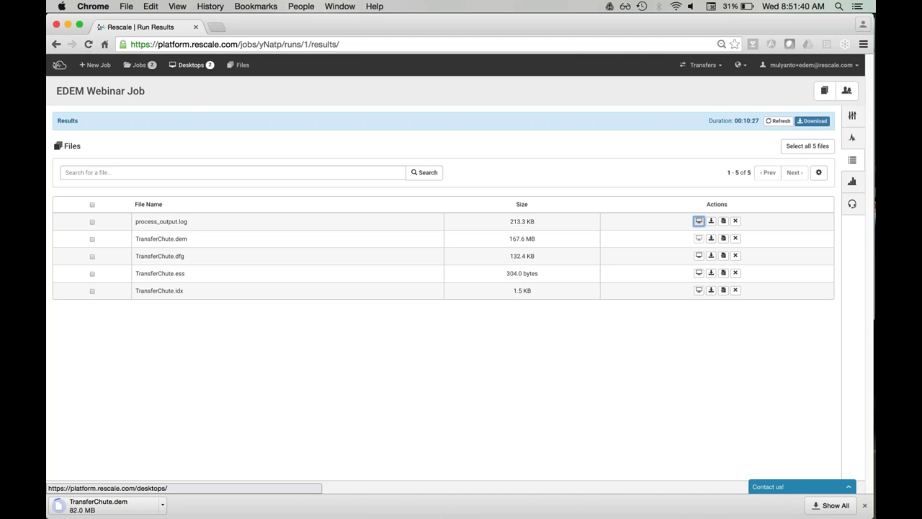
click(699, 220)
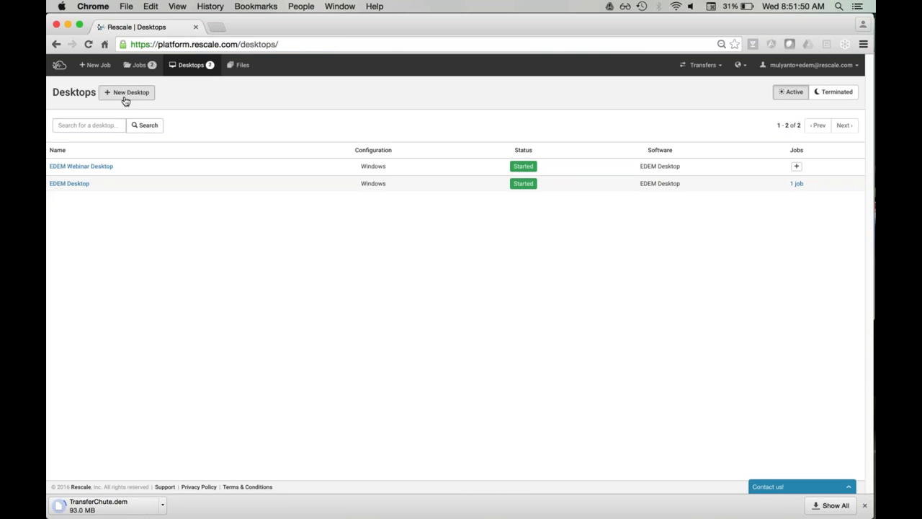
Step: Launch a new Windows desktop ($1.50/hour) named 'EDEM Desktop' and close its status window
click(125, 101)
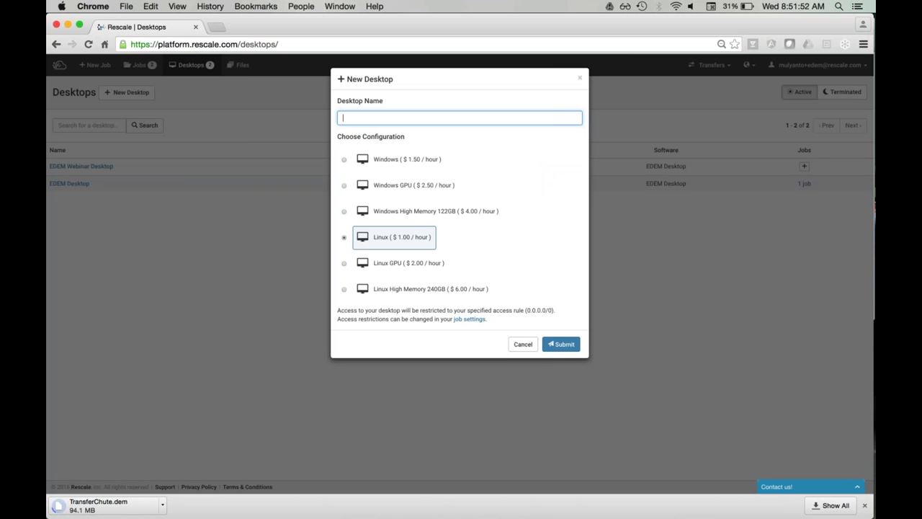
click(387, 160)
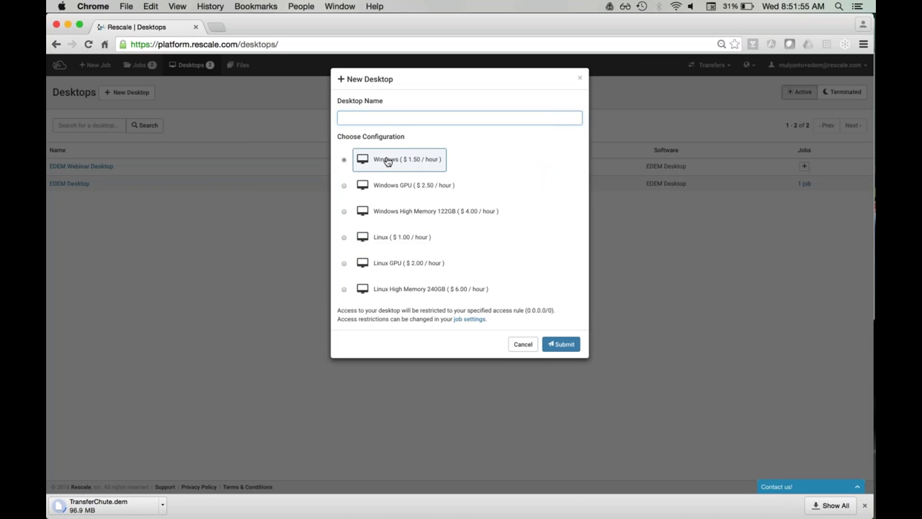
click(404, 118)
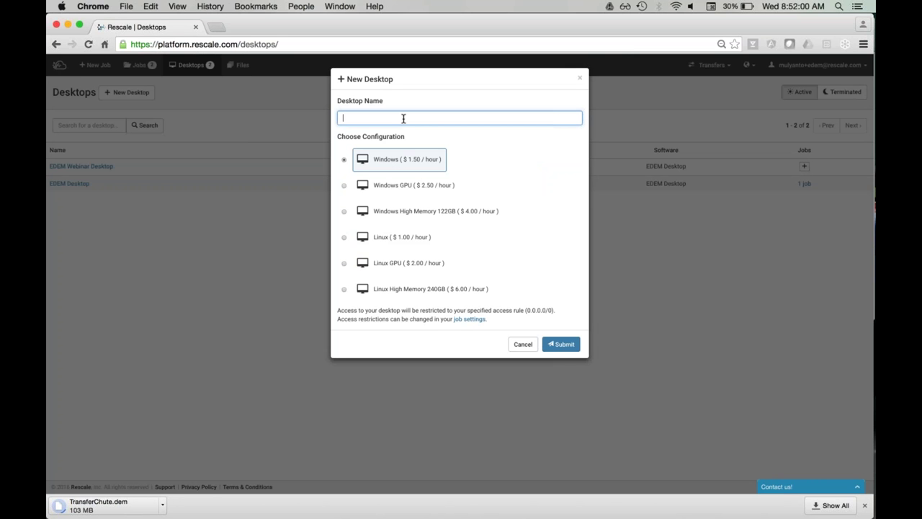
text(EDEM Desktop)
click(568, 344)
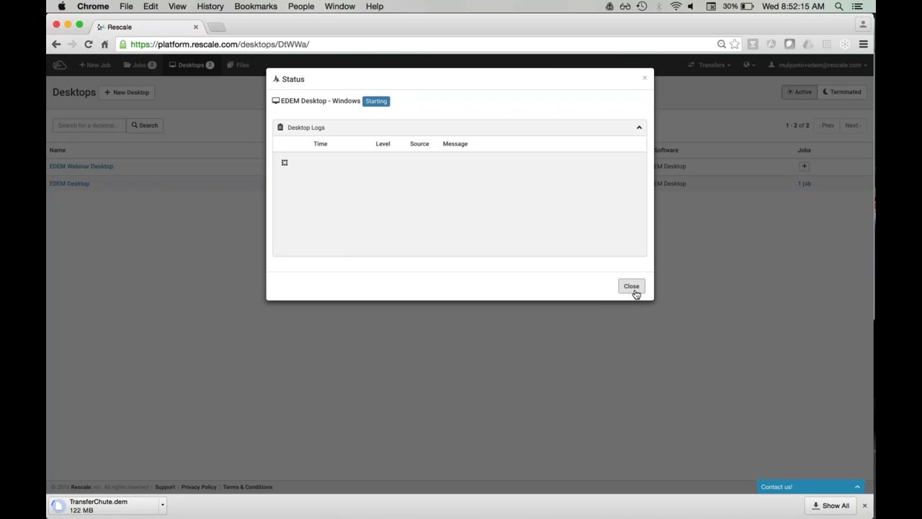
click(631, 286)
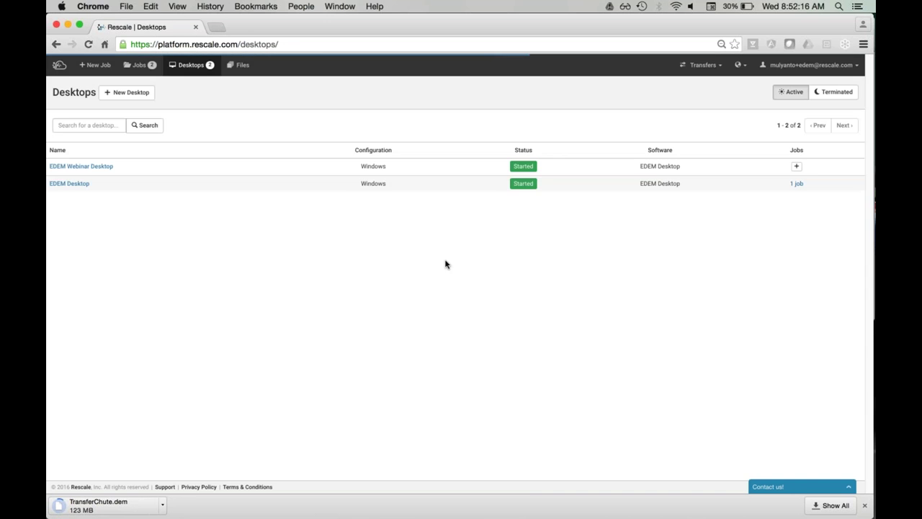
Step: Show the EDEM Webinar Desktop status with its Software and RDP Node Access details expanded
click(92, 169)
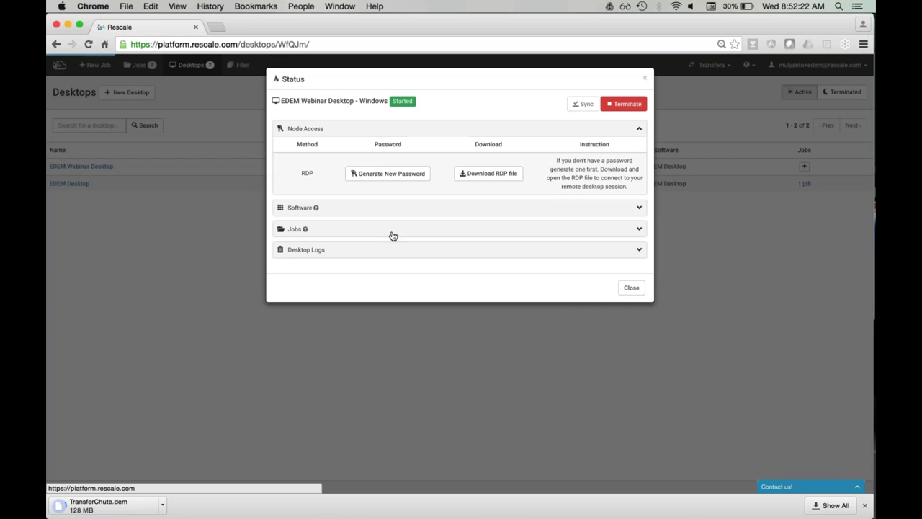
click(354, 209)
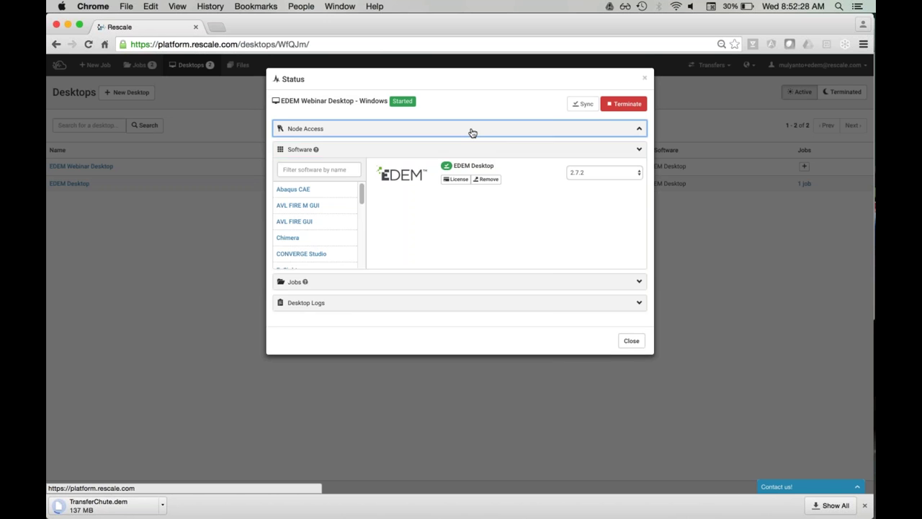
click(472, 132)
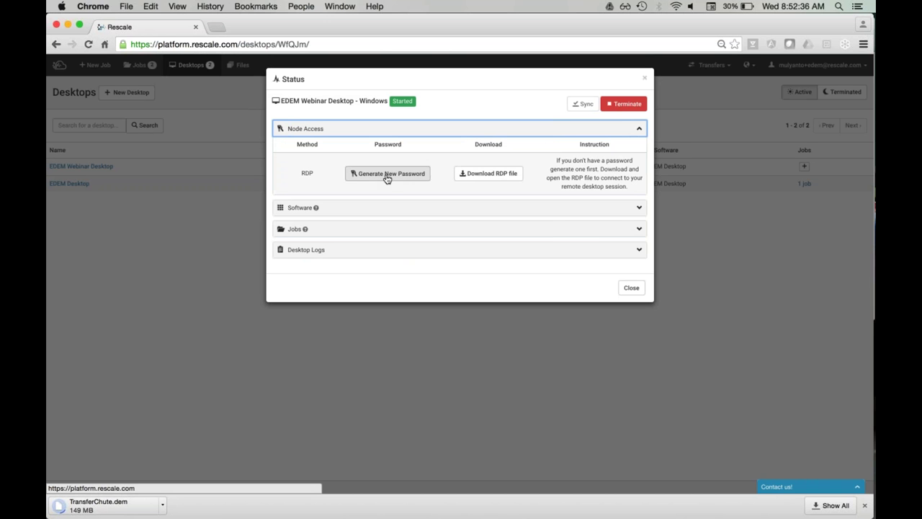
Step: Enlarge the Remote Desktop session to full screen, showing the empty attached_jobs folder, then return to Chrome
mouse_move(865, 468)
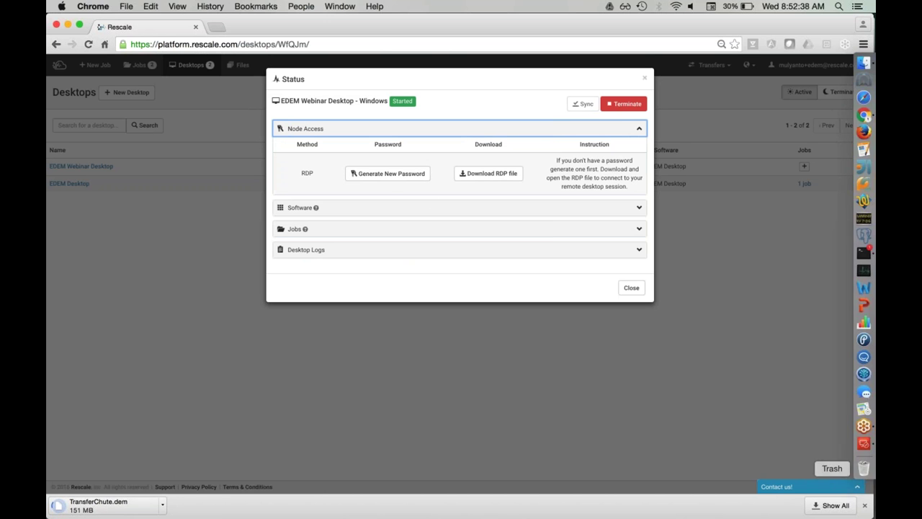
click(863, 447)
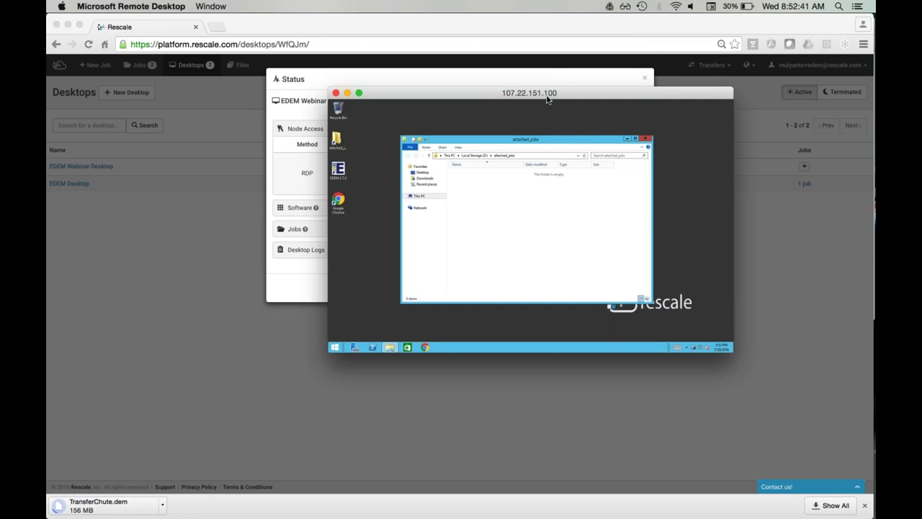
drag(548, 99, 374, 52)
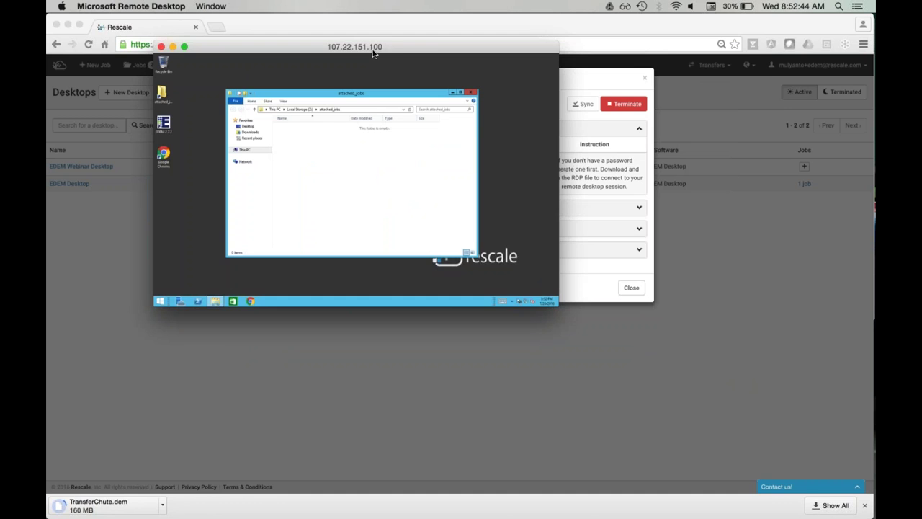
double_click(374, 53)
key(alt)
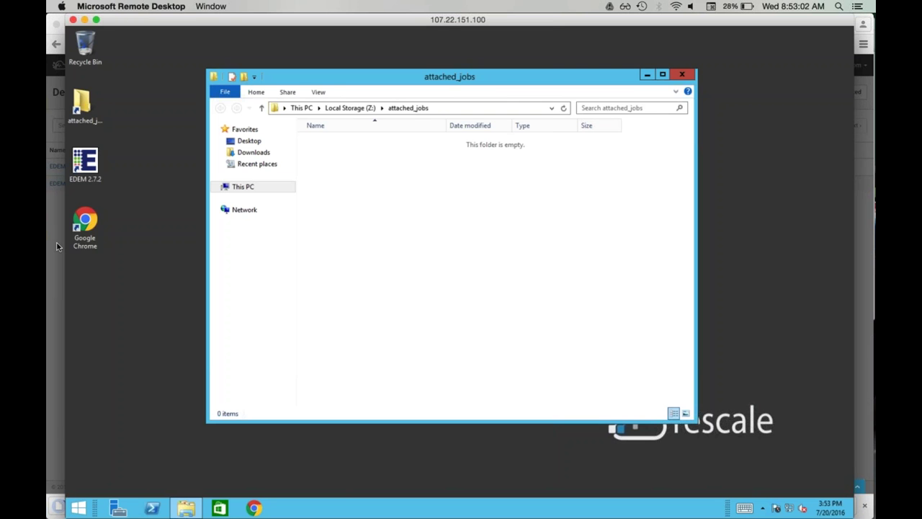
key(super+Tab)
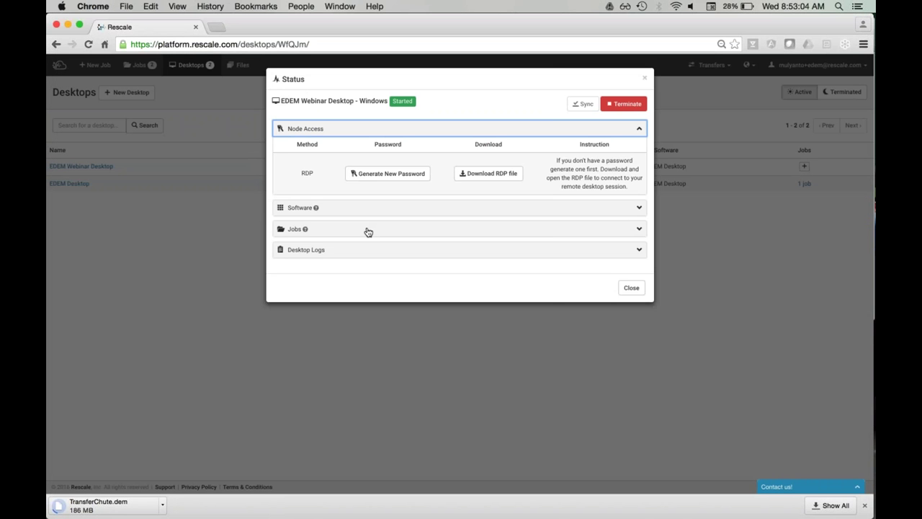
Step: Attach EDEM Webinar Job to the desktop, sync it, and return to the Remote Desktop session
click(296, 228)
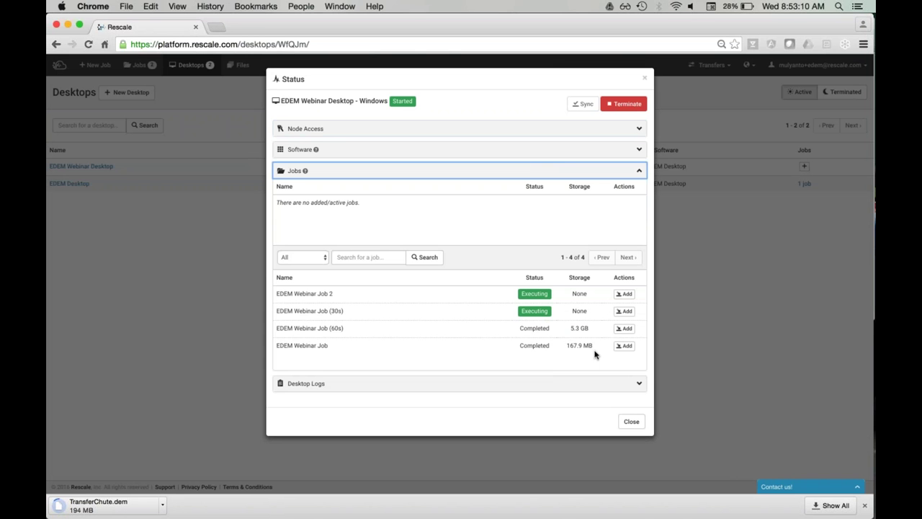
click(626, 347)
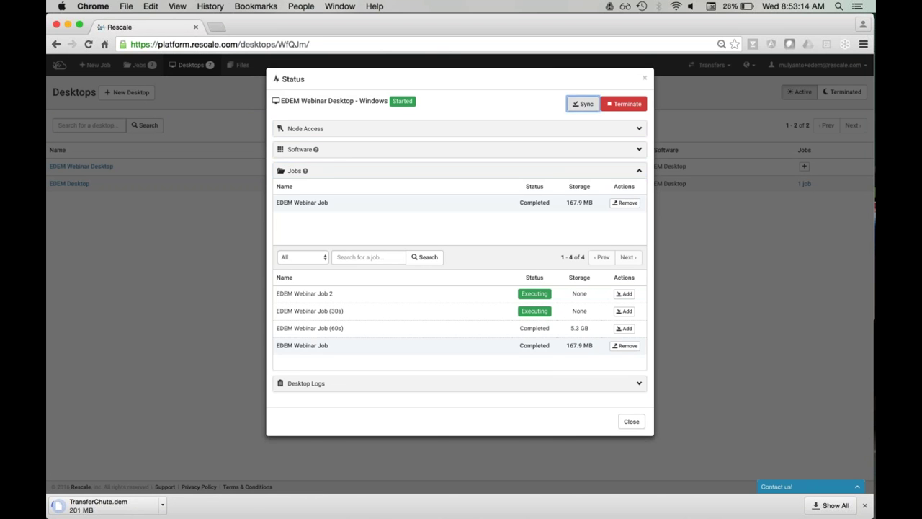
click(583, 103)
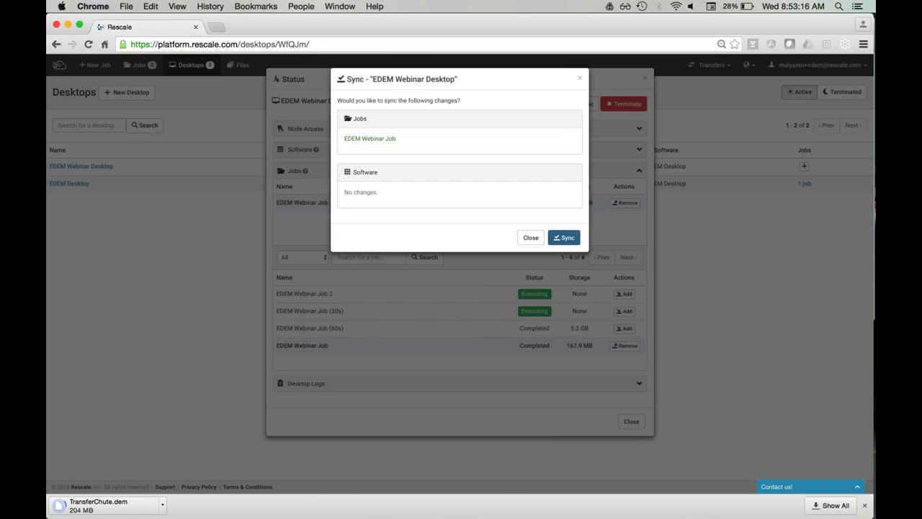
click(564, 237)
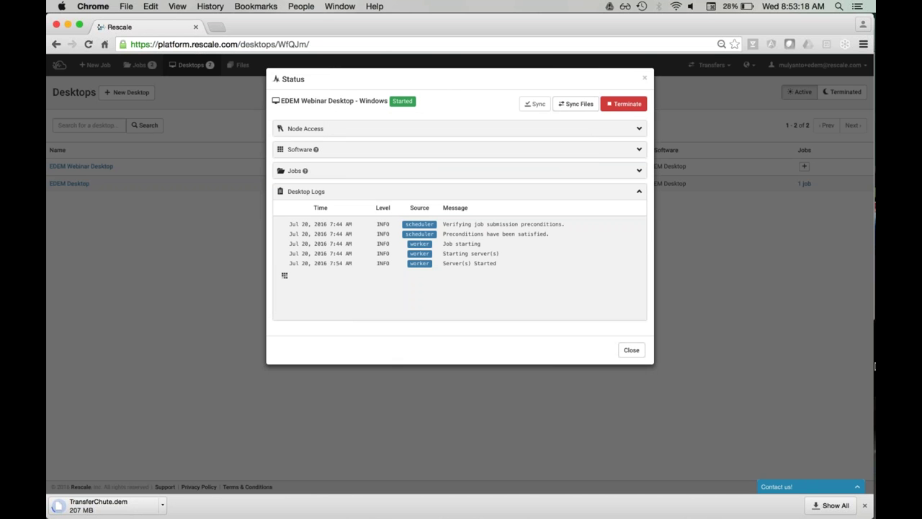
mouse_move(874, 392)
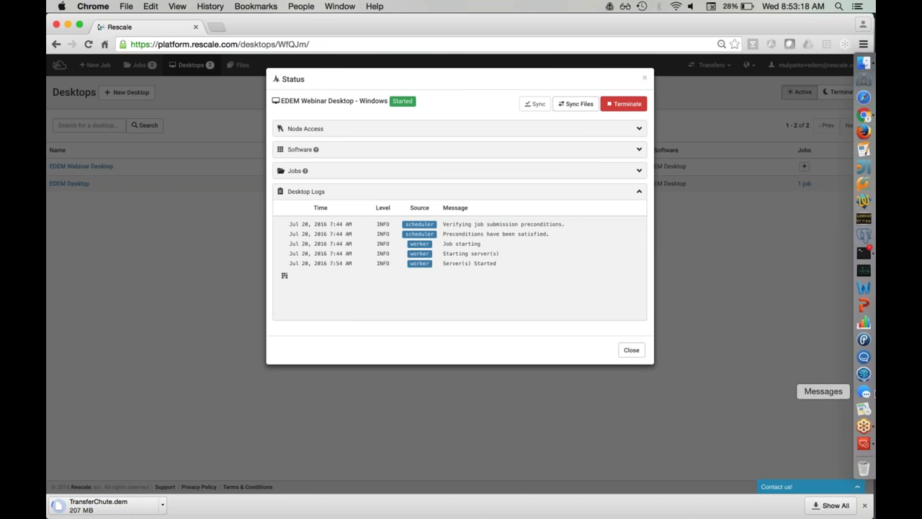
click(865, 443)
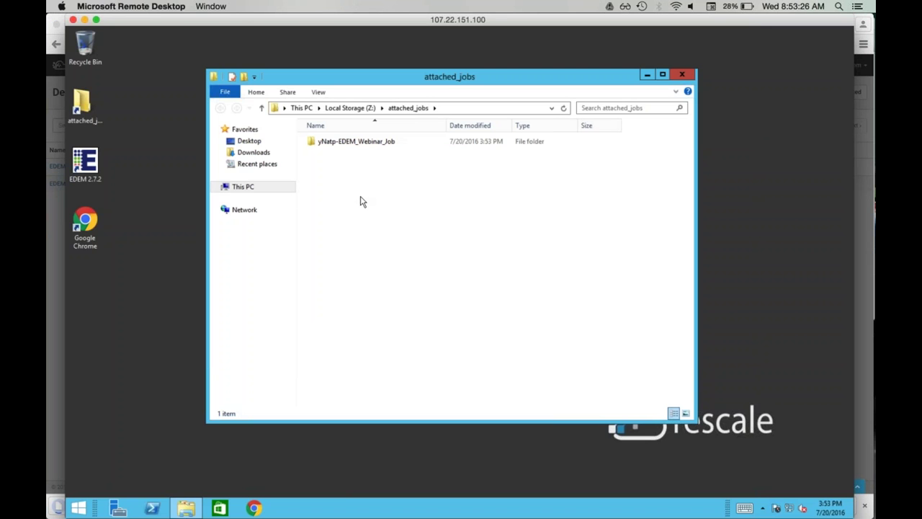
Step: Select the synced yNatp-EDEM_Webinar_Job folder and launch EDEM 2.7.2 from the desktop shortcut
click(361, 146)
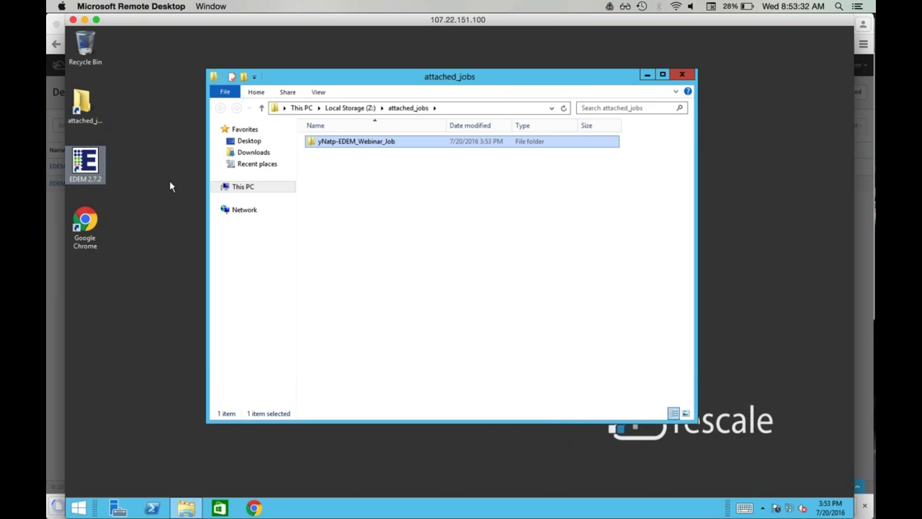
double_click(85, 162)
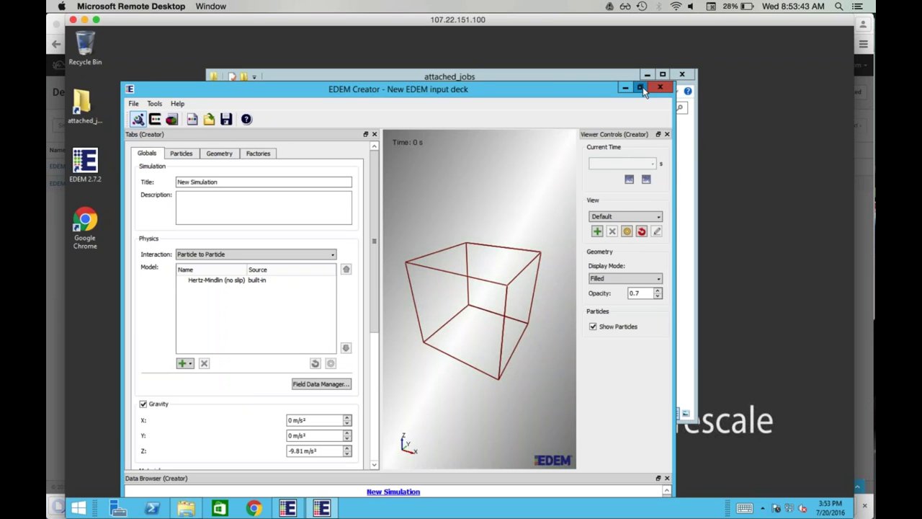
Step: Maximize EDEM Creator and open TransferChute.dem from Desktop > attached_jobs > job folder > run1
click(642, 86)
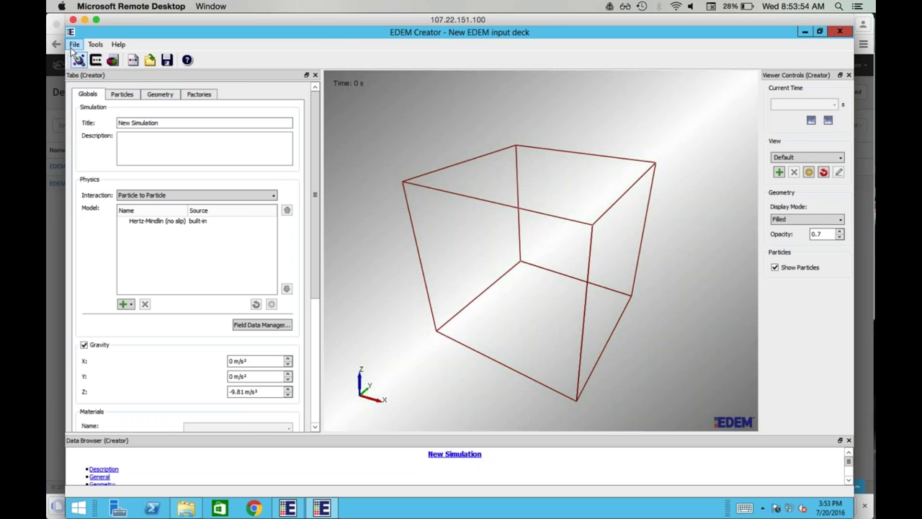
click(74, 45)
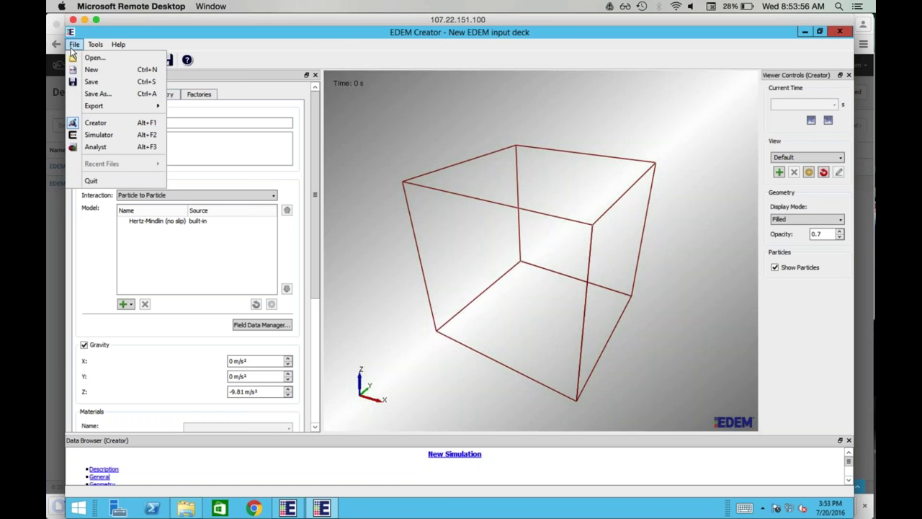
click(119, 59)
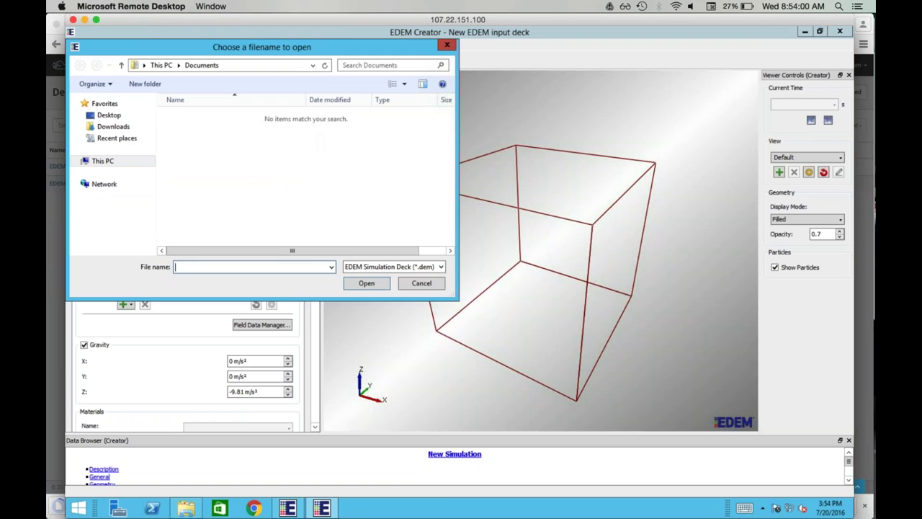
click(121, 127)
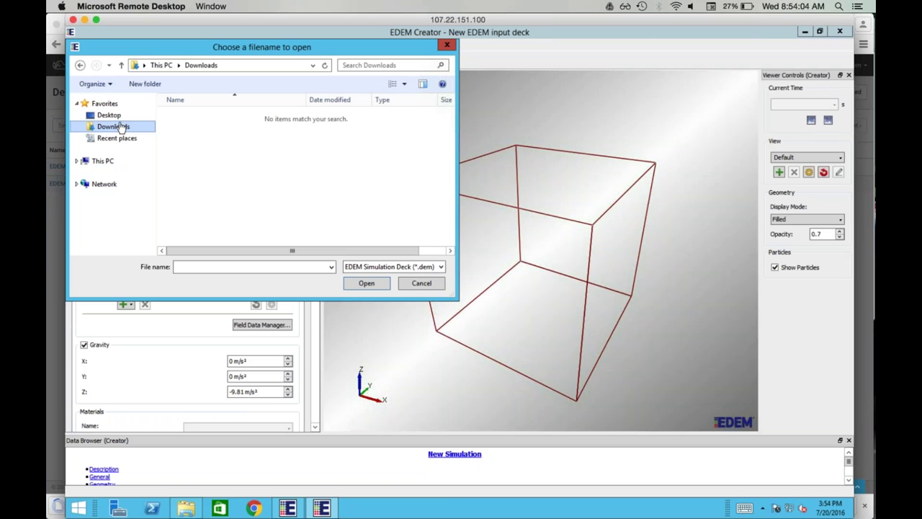
click(117, 116)
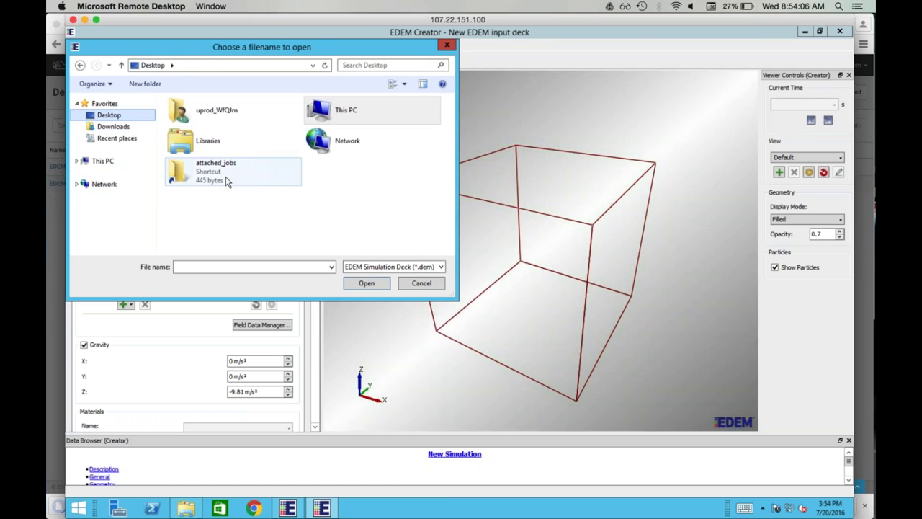
double_click(225, 179)
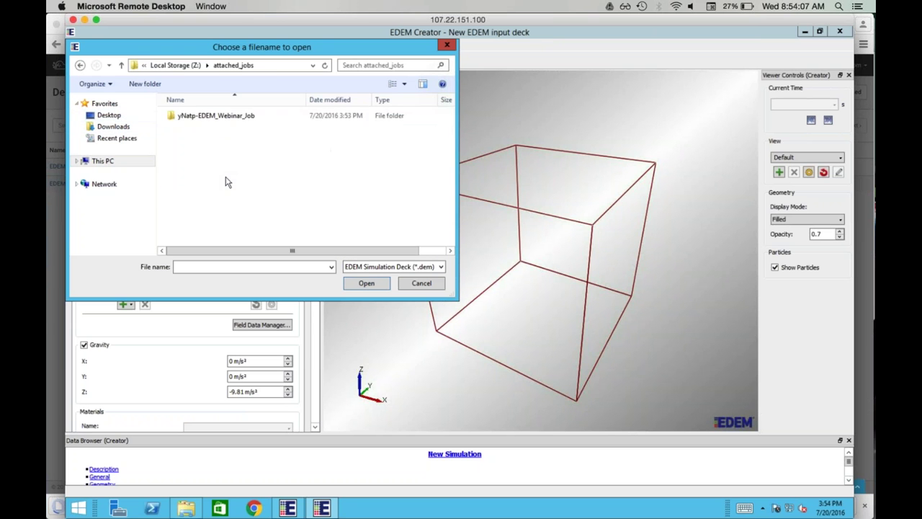
double_click(227, 120)
click(203, 128)
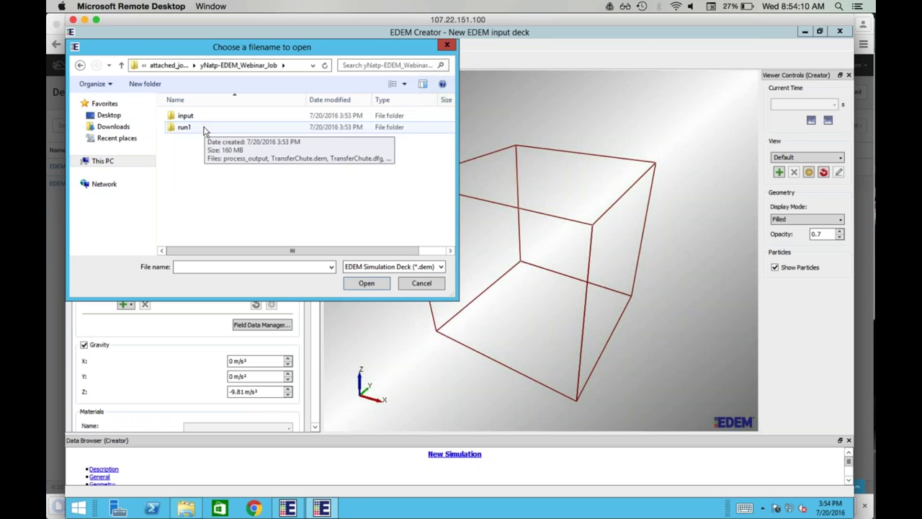
double_click(204, 128)
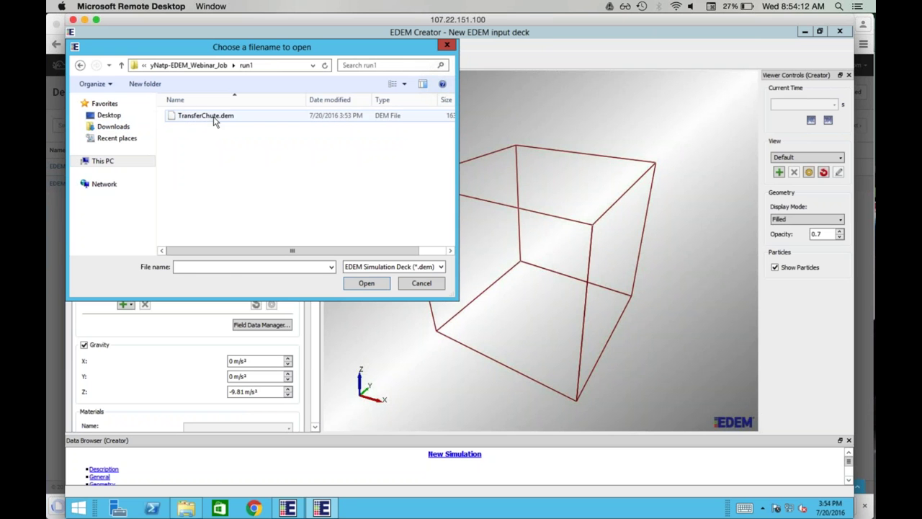
double_click(209, 116)
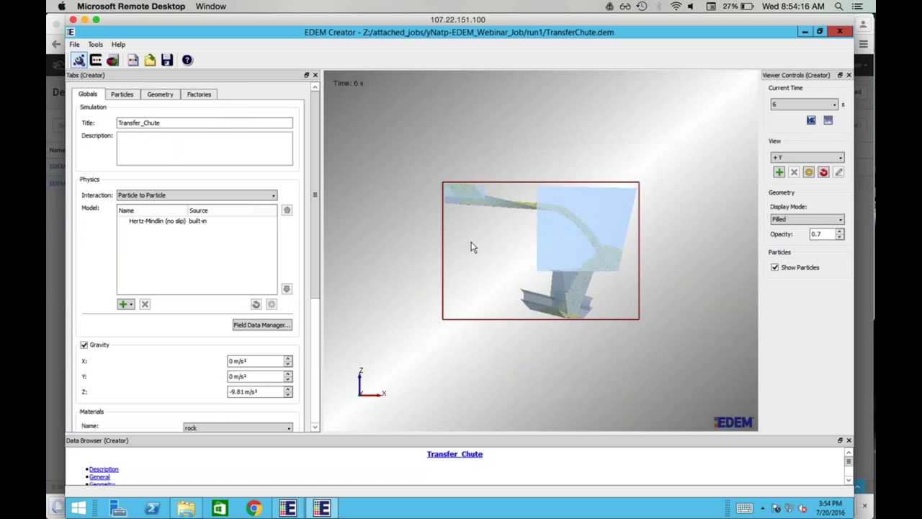
Step: View the transfer chute results in Analyst, then play the slideshow to the 'Questions?' slide
click(113, 61)
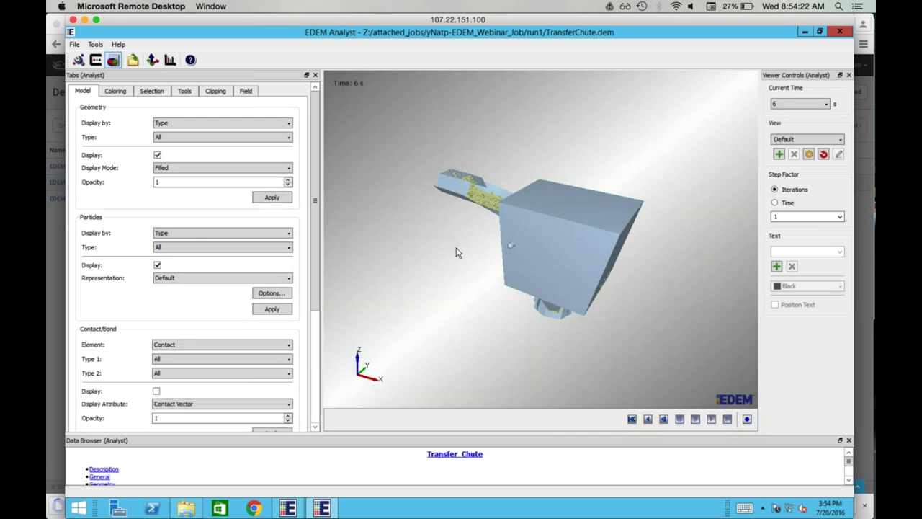
drag(478, 277, 499, 301)
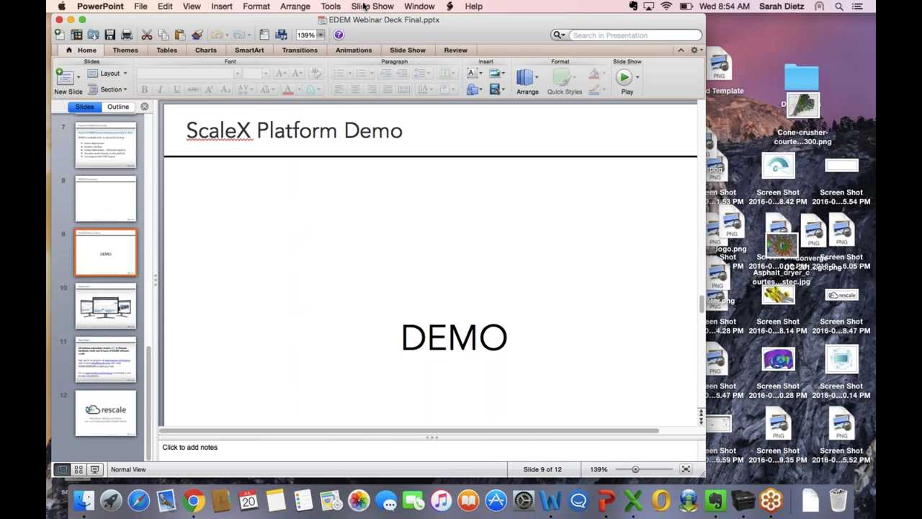
click(373, 6)
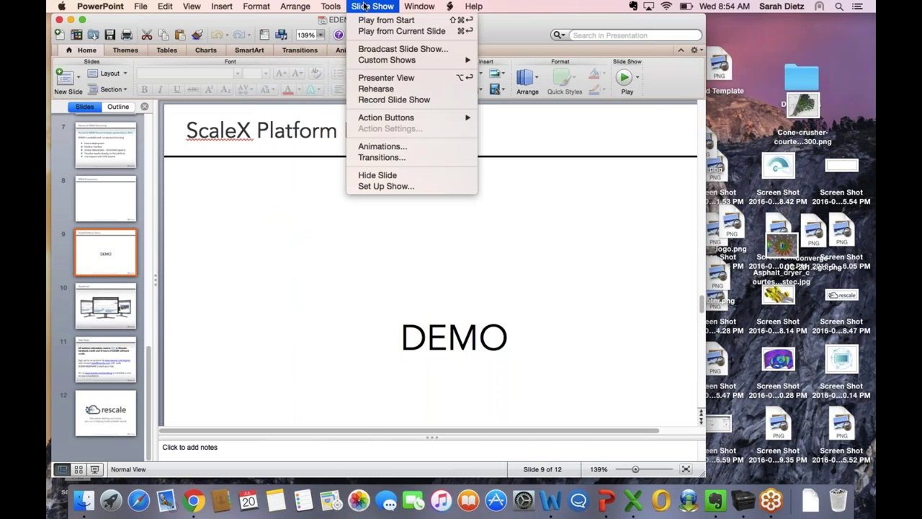
click(377, 31)
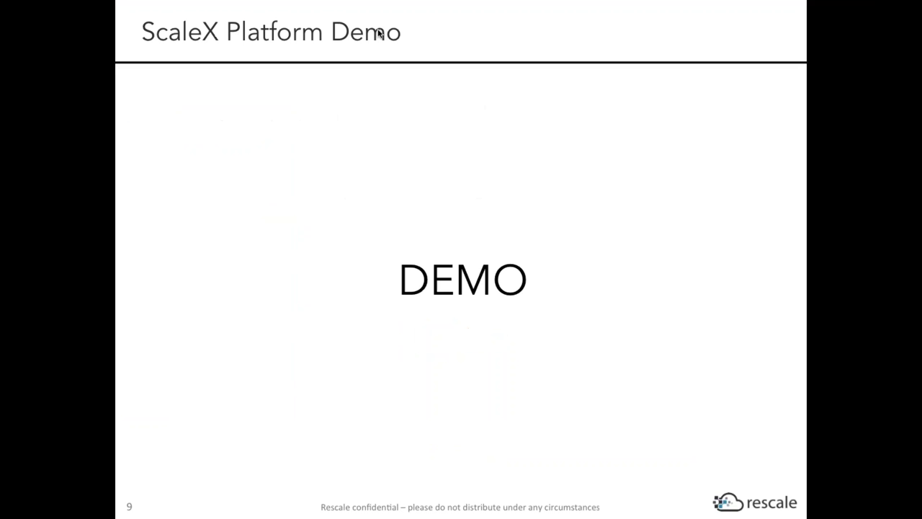
key(Right)
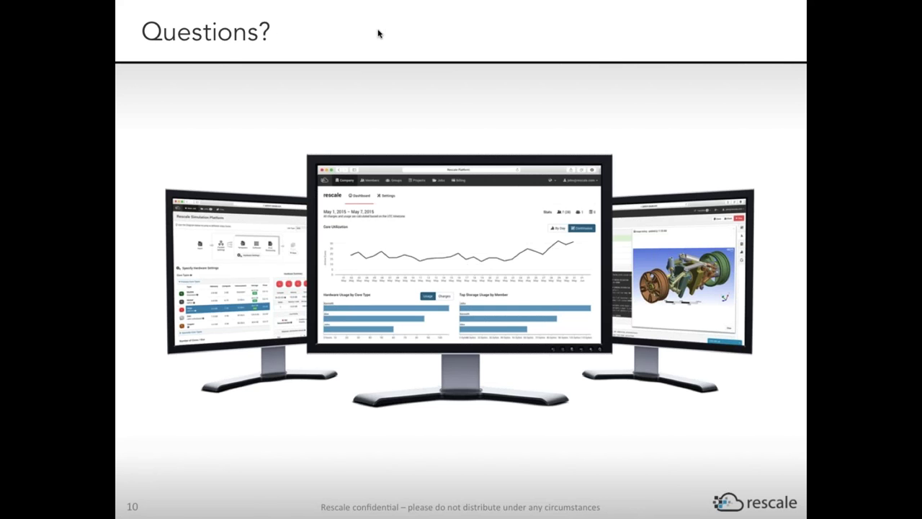